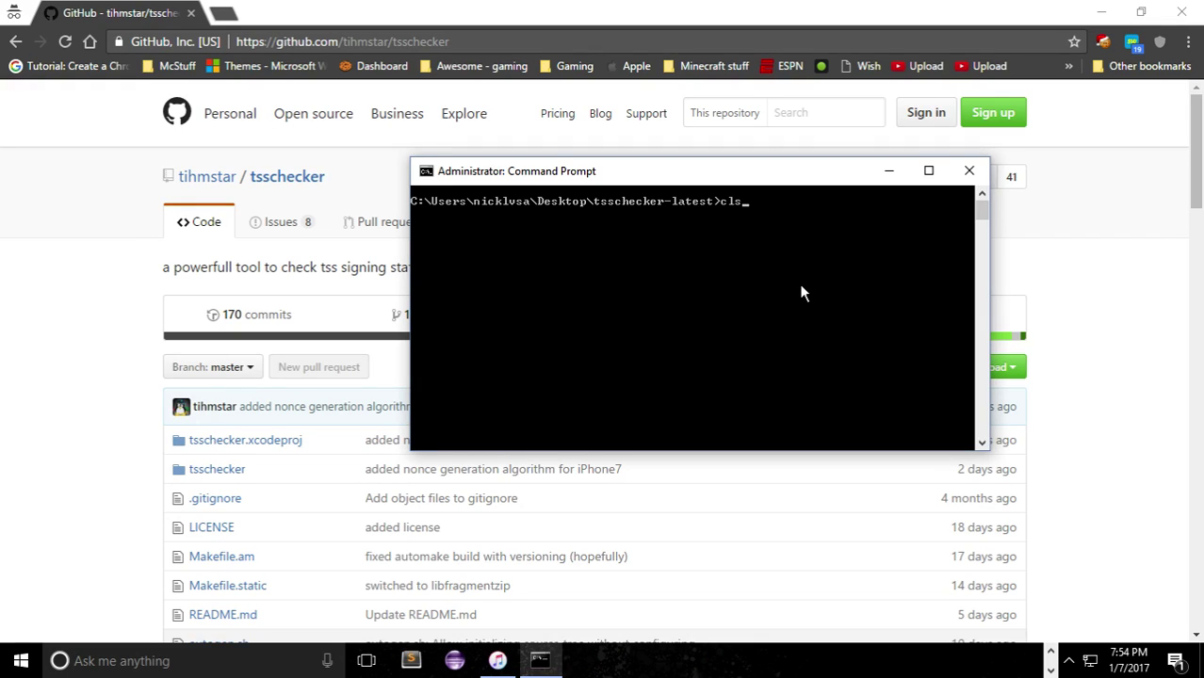
# Step: Erase the partly typed 'cls' so the tsschecker-latest prompt line is blank
pyautogui.press('BackSpace')
pyautogui.press('BackSpace')
pyautogui.press('BackSpace')
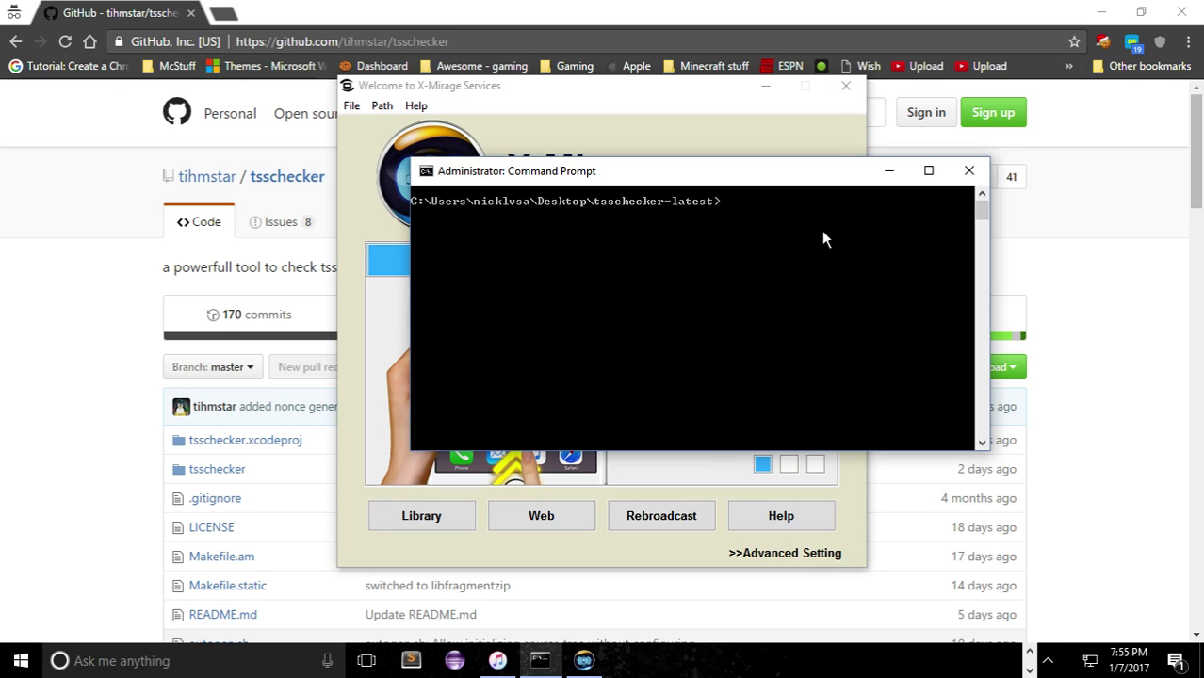
# Step: Close the X-Mirage welcome window and iPhone mirror, then return to the Command Prompt
pyautogui.click(727, 123)
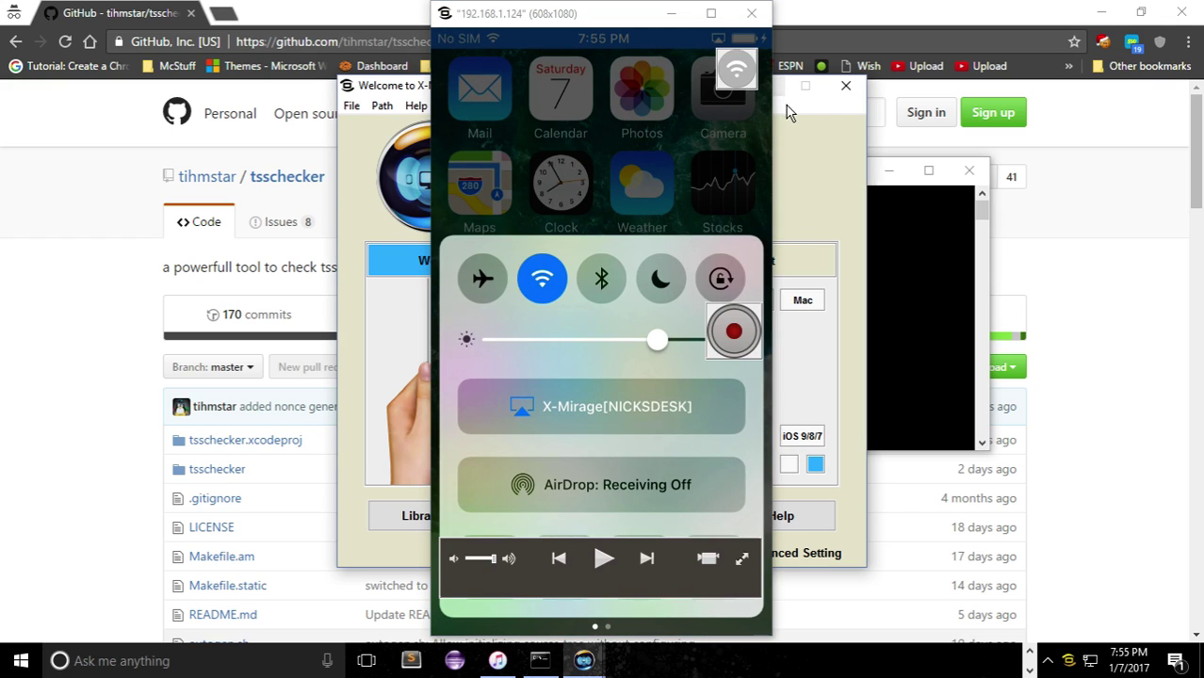
pyautogui.click(765, 88)
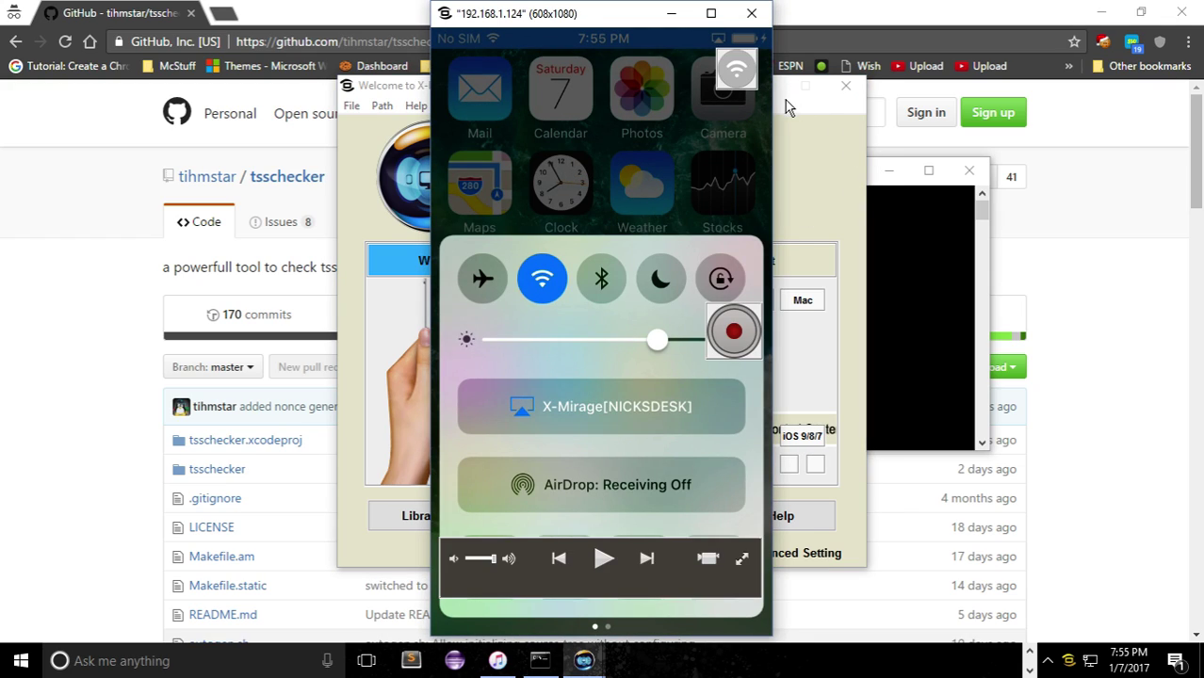
pyautogui.click(845, 86)
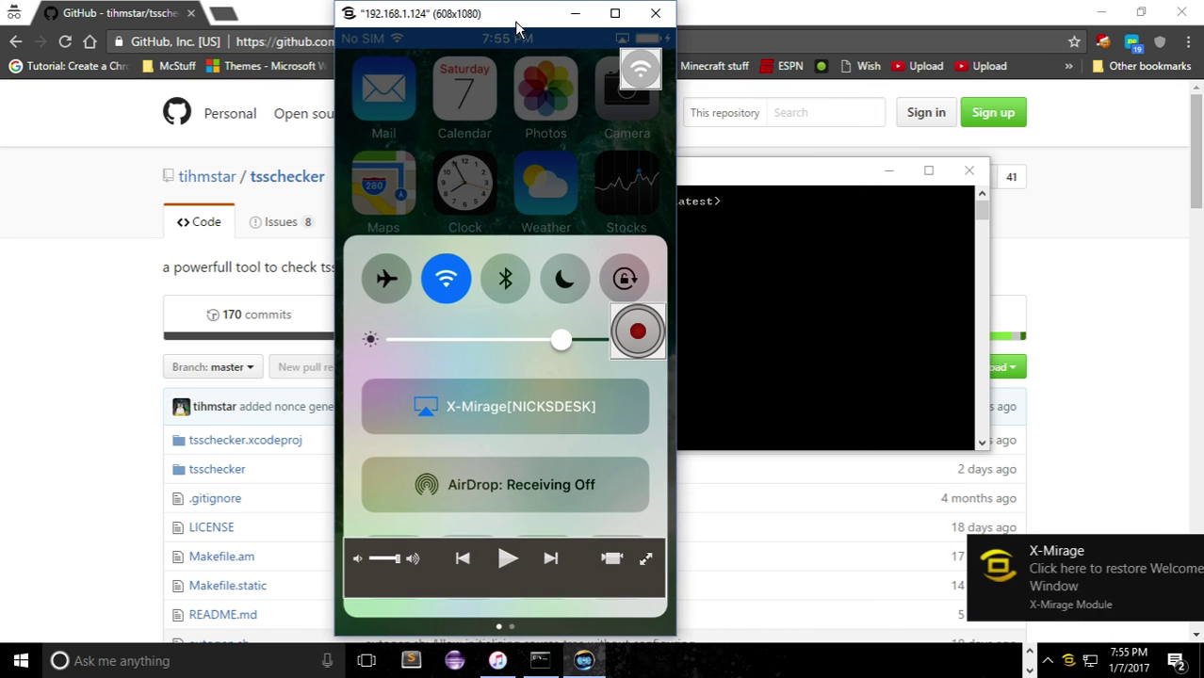
pyautogui.click(760, 403)
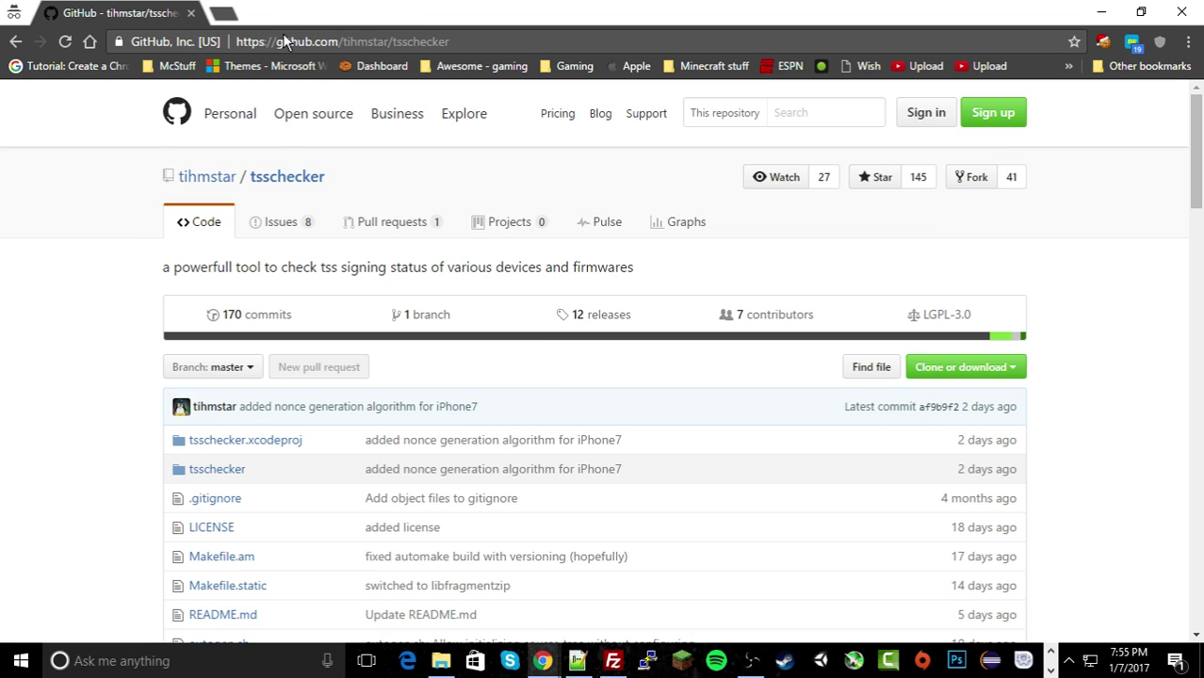
# Step: Scroll the tsschecker GitHub page down to the README's tsschecker-latest.zip link and highlight it
pyautogui.click(458, 41)
pyautogui.click(62, 274)
pyautogui.scroll(-1, 60, 268)
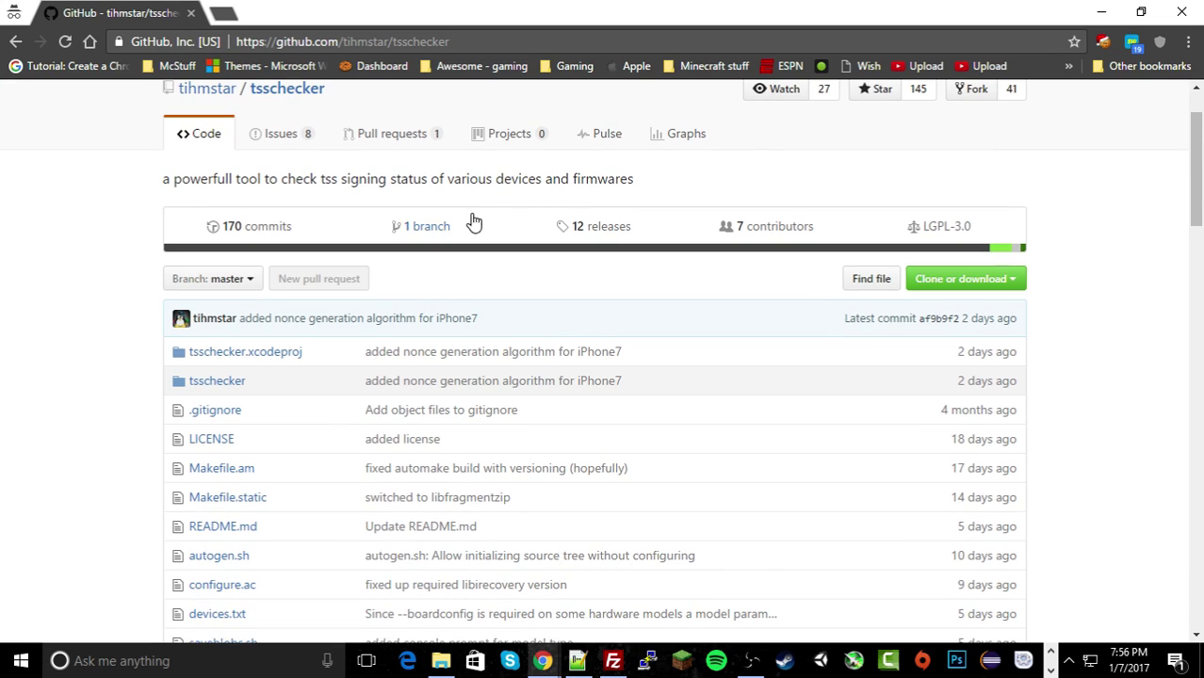
pyautogui.scroll(-1, 54, 275)
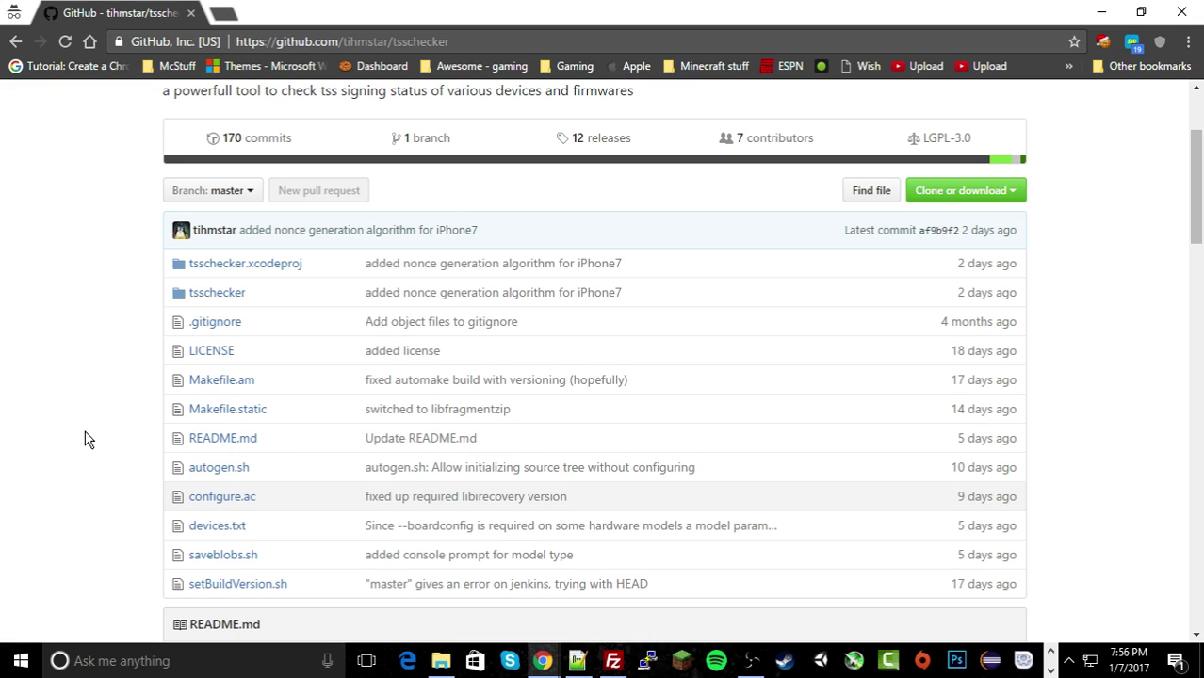
pyautogui.scroll(-4, 102, 348)
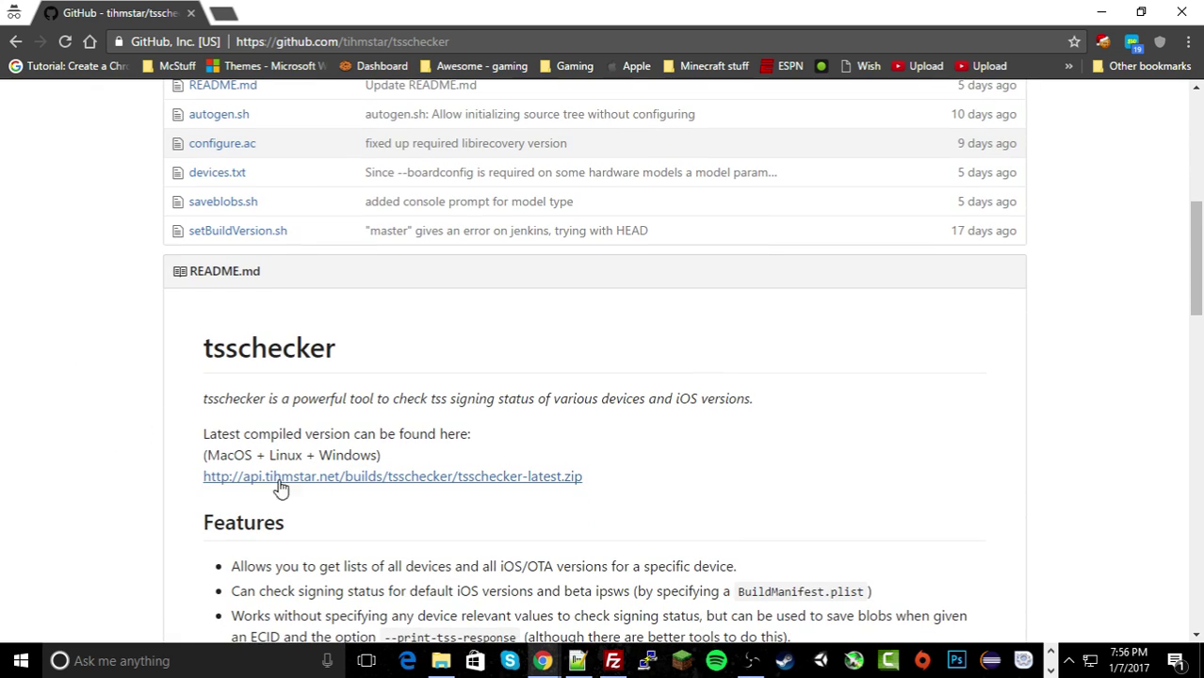
pyautogui.moveTo(200, 477); pyautogui.dragTo(718, 489)
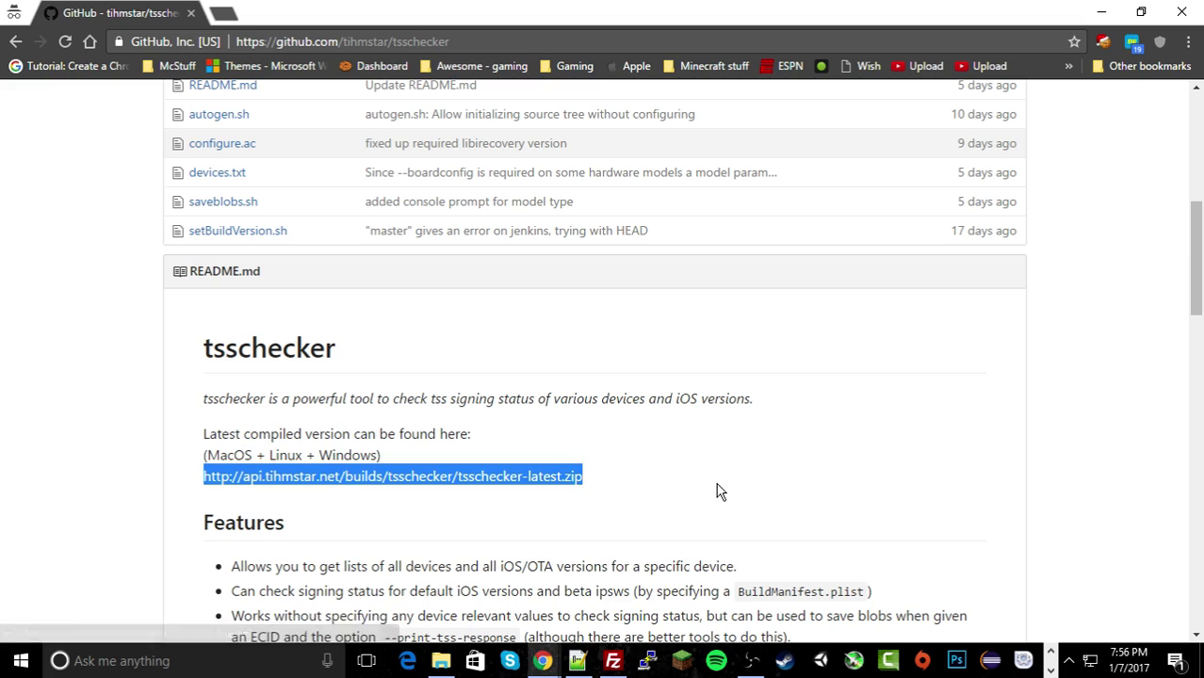
pyautogui.click(394, 450)
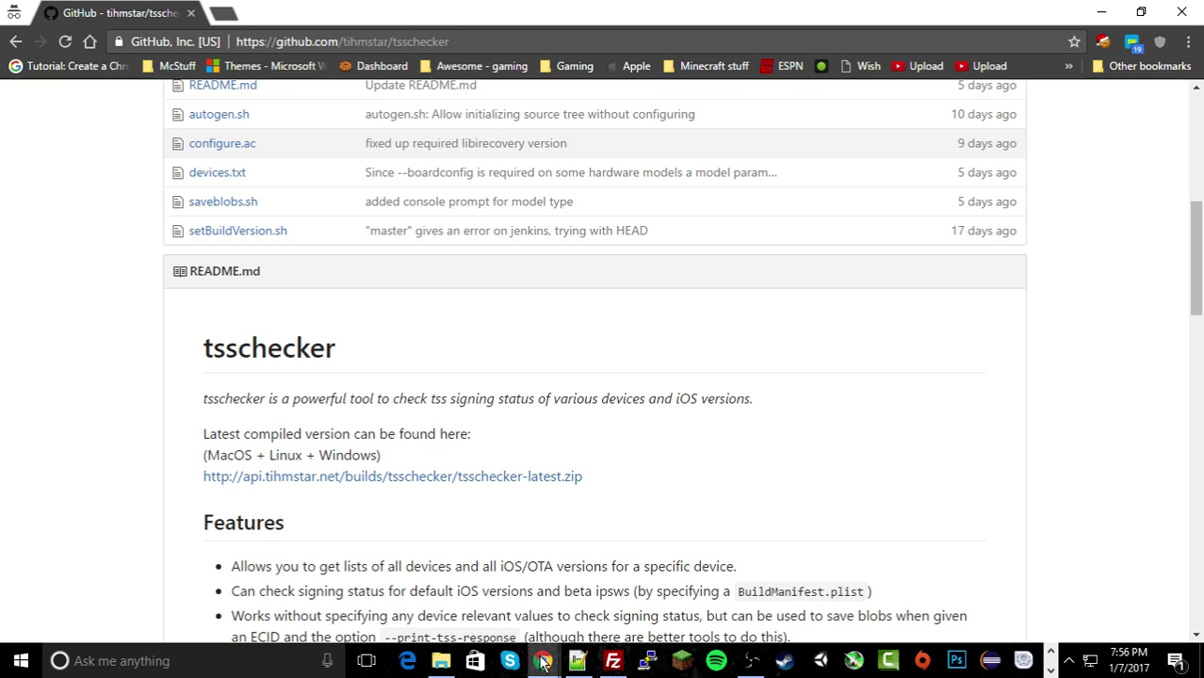
# Step: Delete the iPhone5,2 and iPhone5,1 .shsh2 blobs from tsschecker-latest, leaving 9 items
pyautogui.click(441, 660)
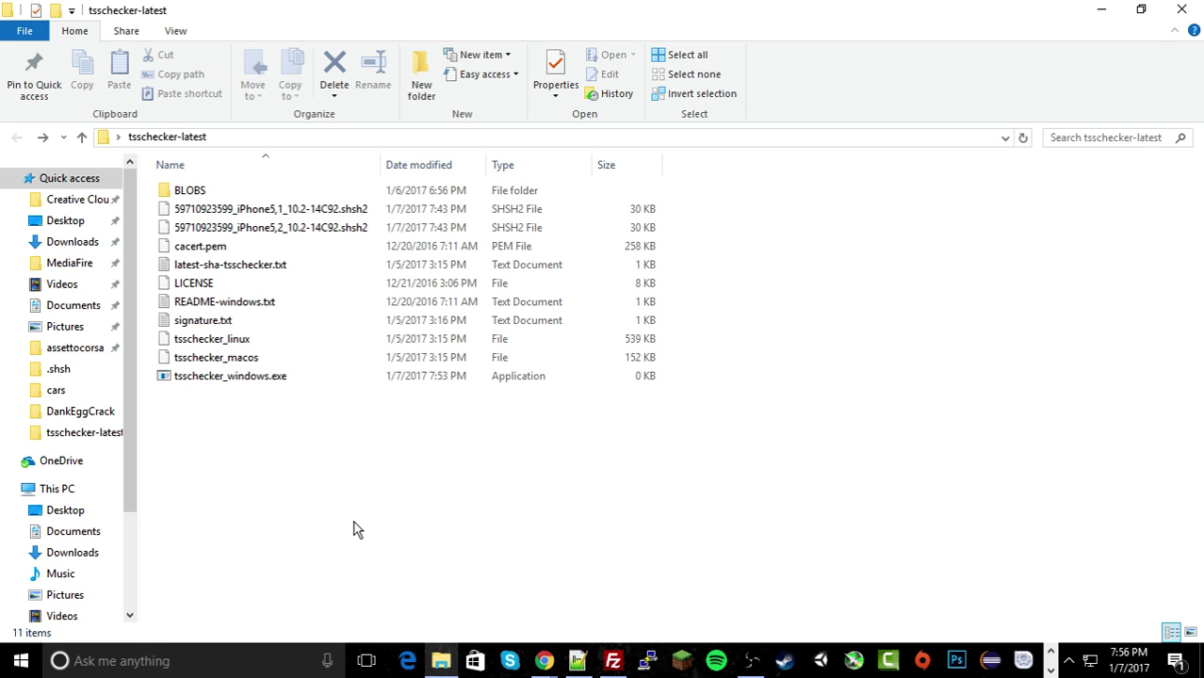
pyautogui.moveTo(353, 516); pyautogui.dragTo(281, 110)
pyautogui.click(347, 284)
pyautogui.click(349, 227)
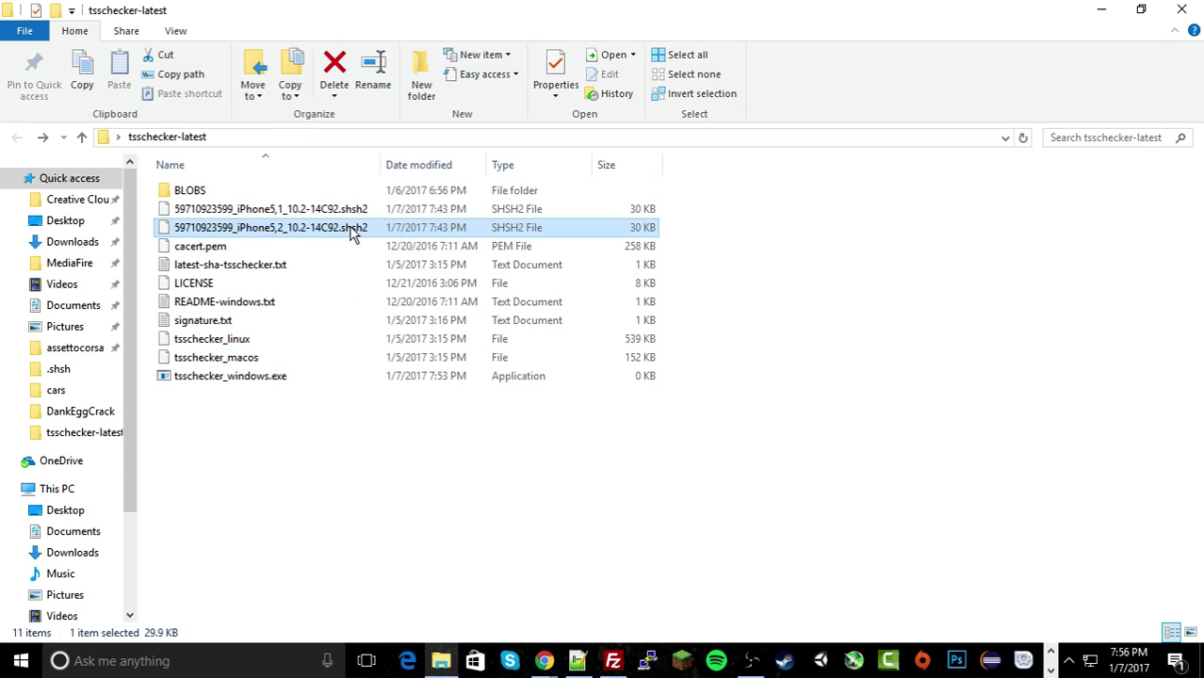
pyautogui.press('Delete')
pyautogui.click(344, 211)
pyautogui.press('Delete')
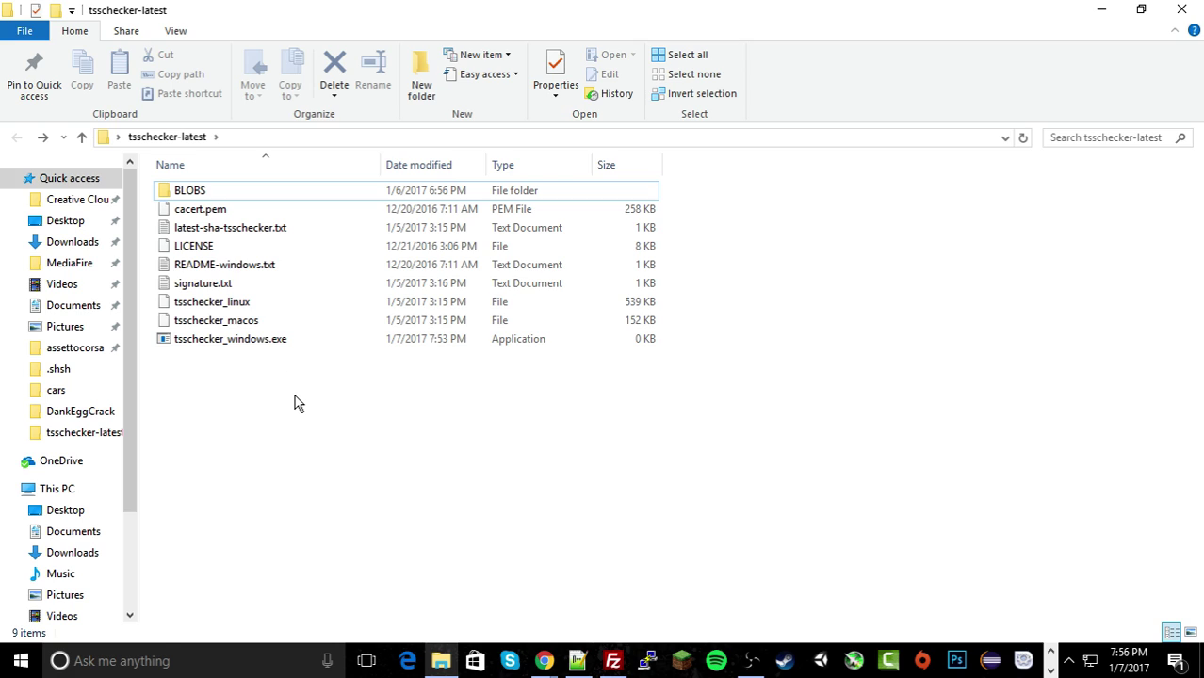
pyautogui.moveTo(295, 401); pyautogui.dragTo(263, 217)
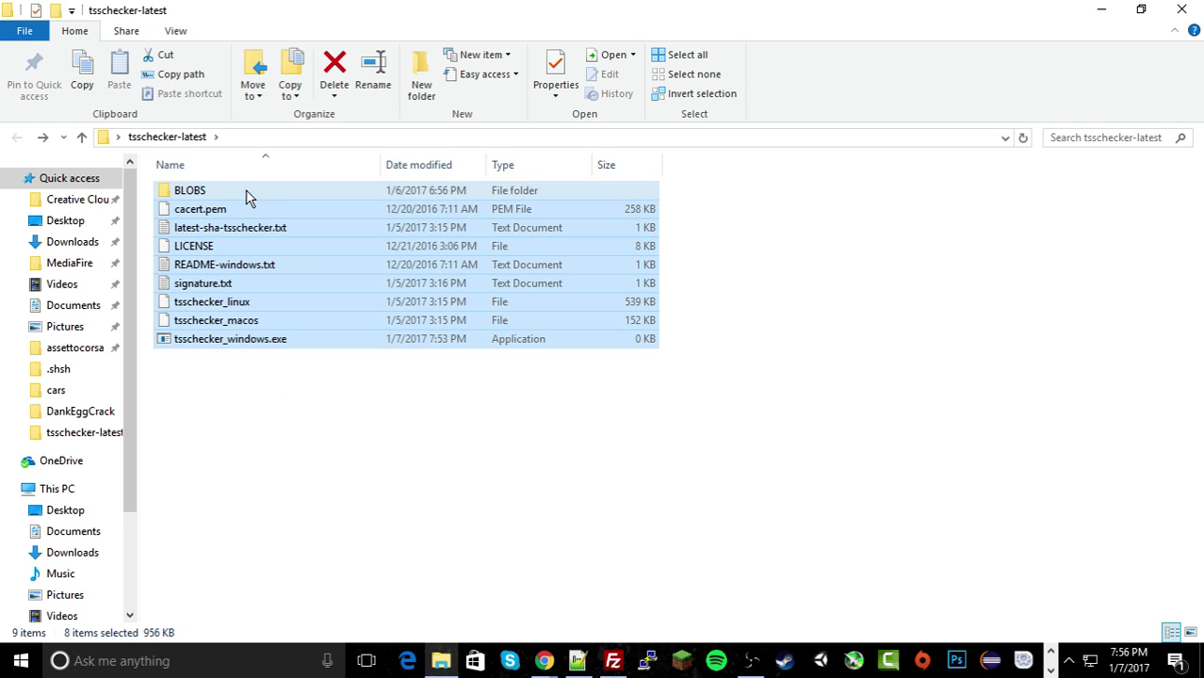
pyautogui.click(312, 452)
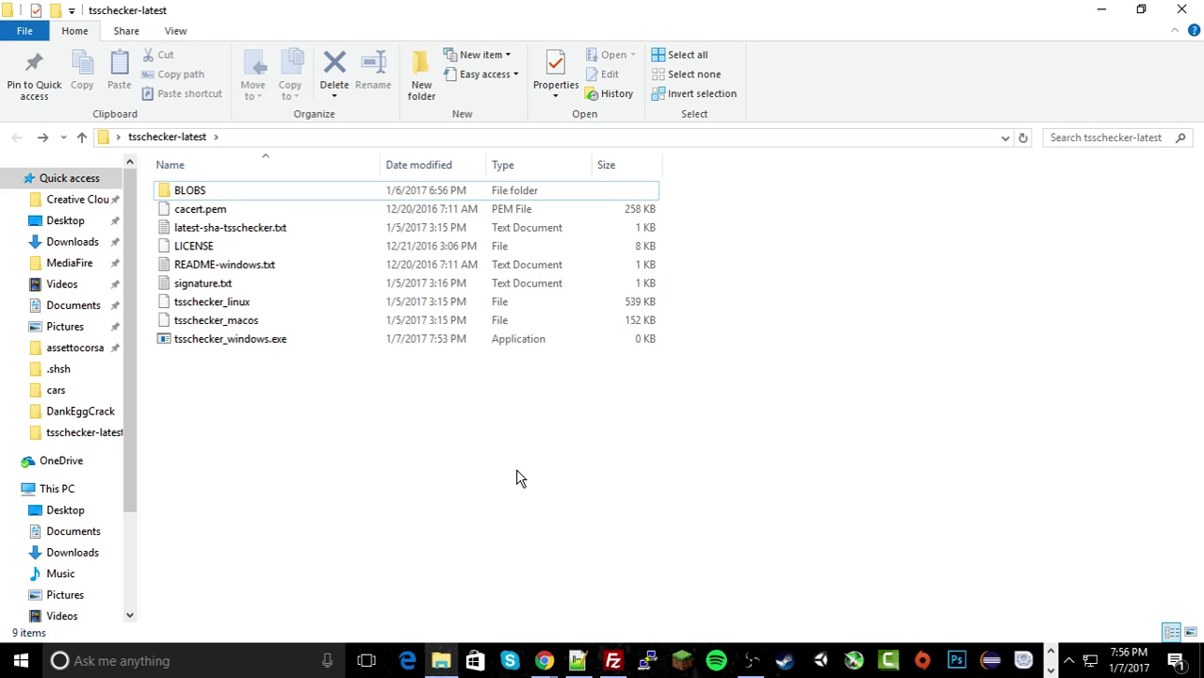
# Step: Return to the administrator Command Prompt after briefly searching for cmd
pyautogui.click(1049, 671)
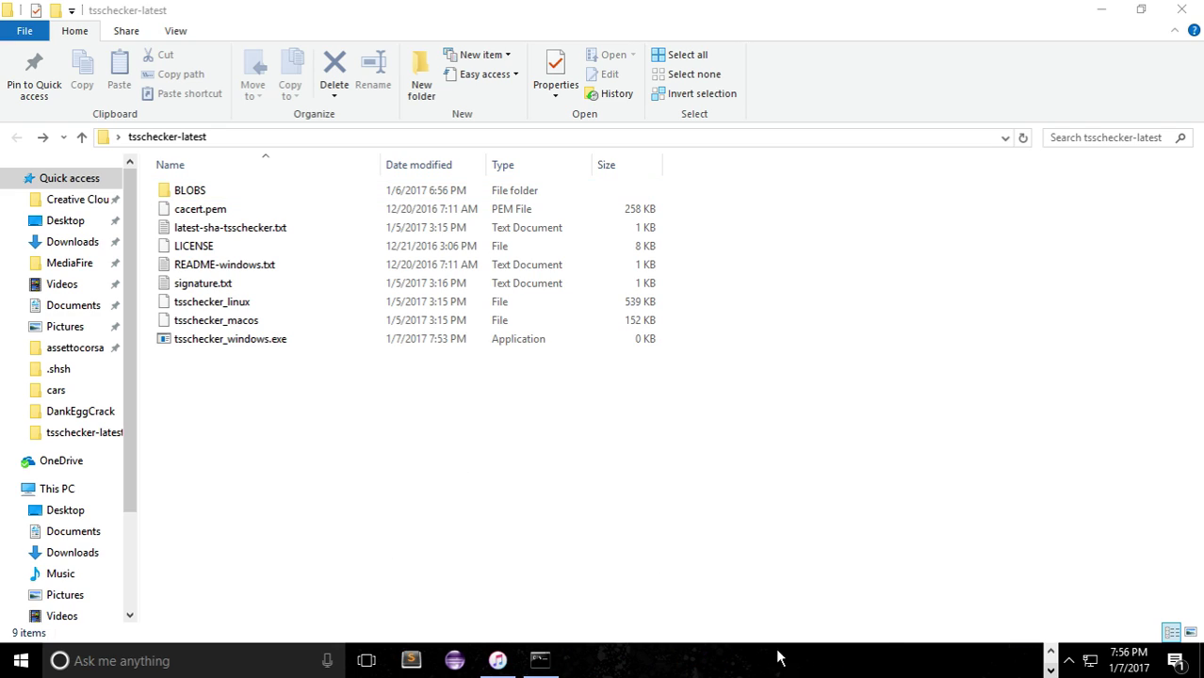
pyautogui.click(543, 659)
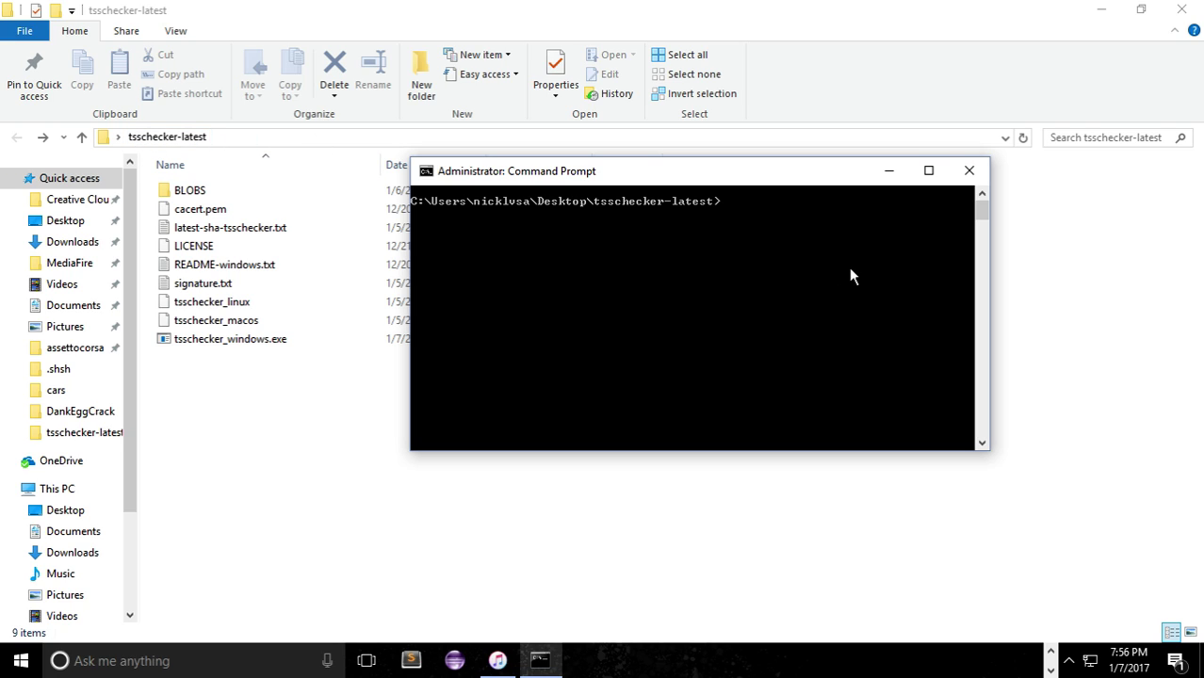
pyautogui.write('cd')
pyautogui.press('BackSpace')
pyautogui.press('BackSpace')
pyautogui.press('BackSpace')
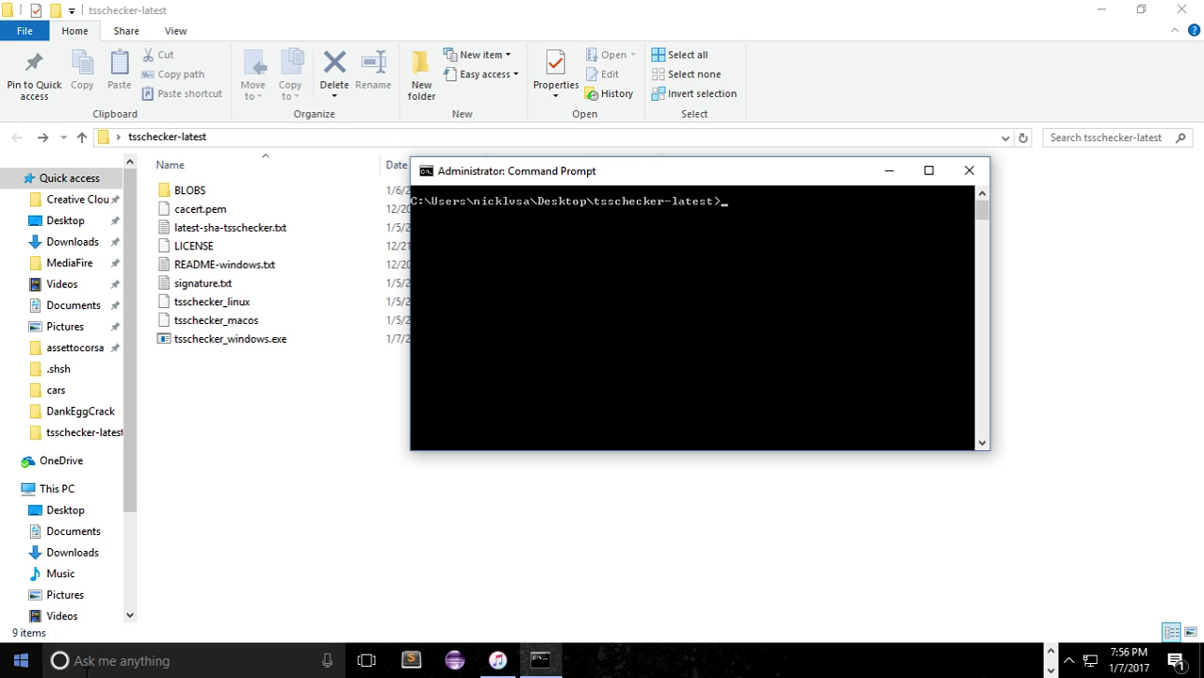
pyautogui.click(150, 661)
pyautogui.write('cmd')
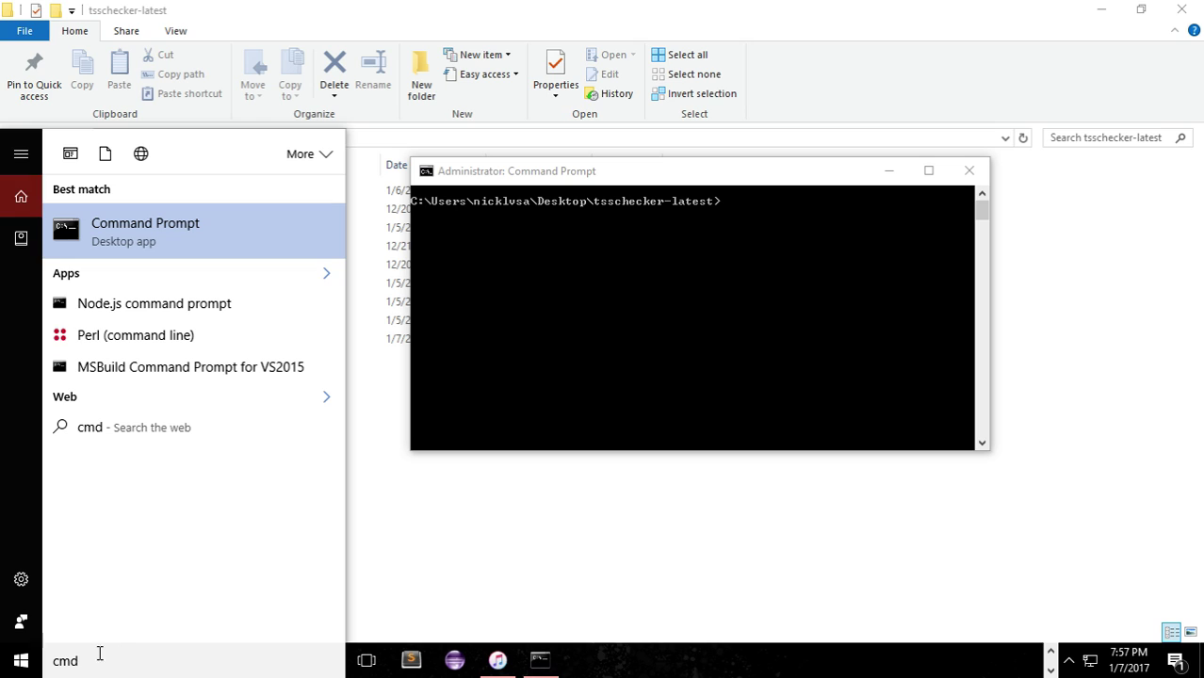
pyautogui.rightClick(176, 236)
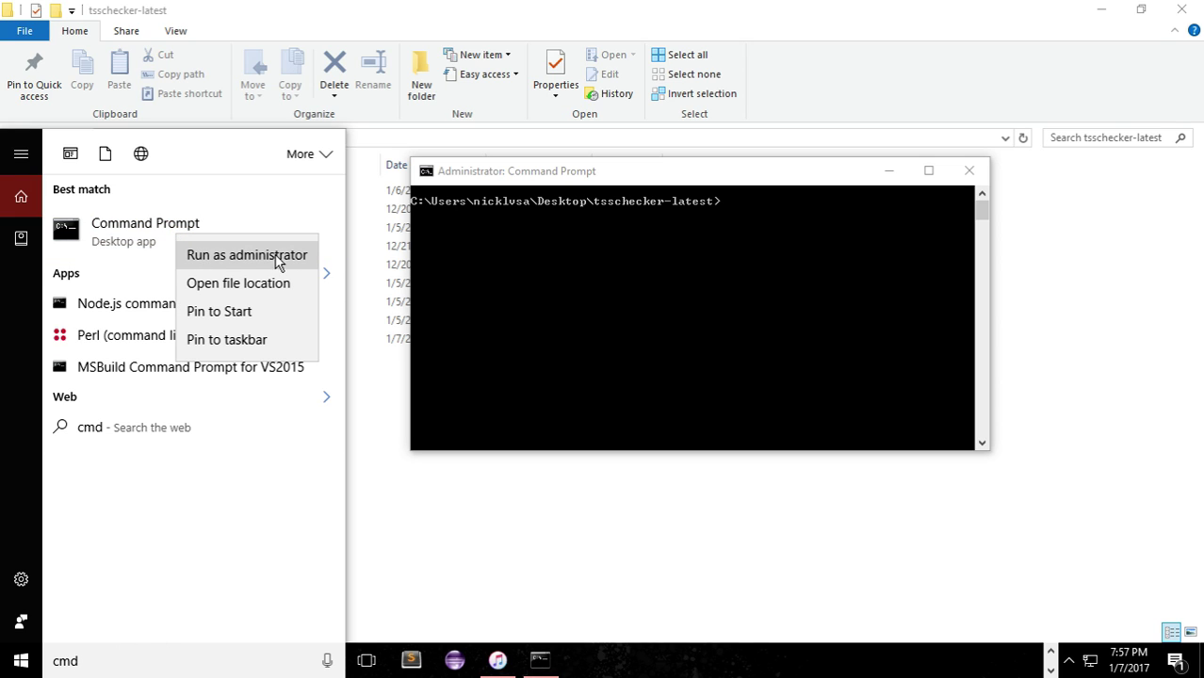
pyautogui.click(843, 273)
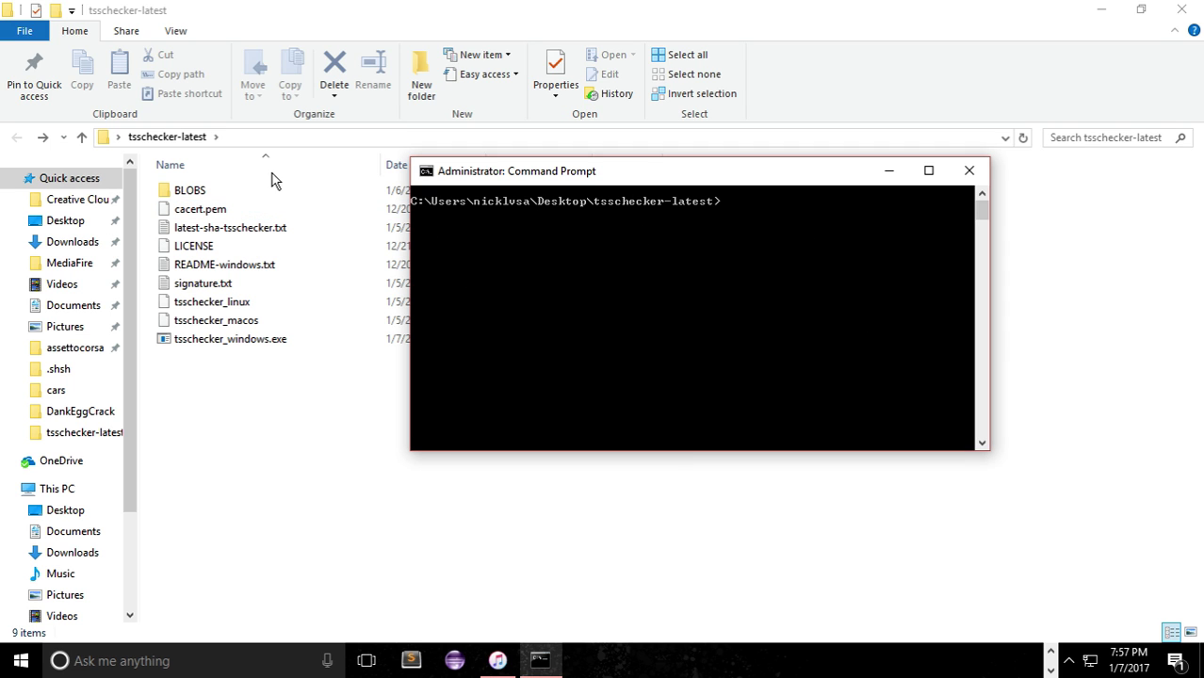
# Step: Paste the tsschecker-latest path after cd, enter that folder, and clear the screen with cls
pyautogui.write('cd')
pyautogui.click(680, 139)
pyautogui.click(701, 226)
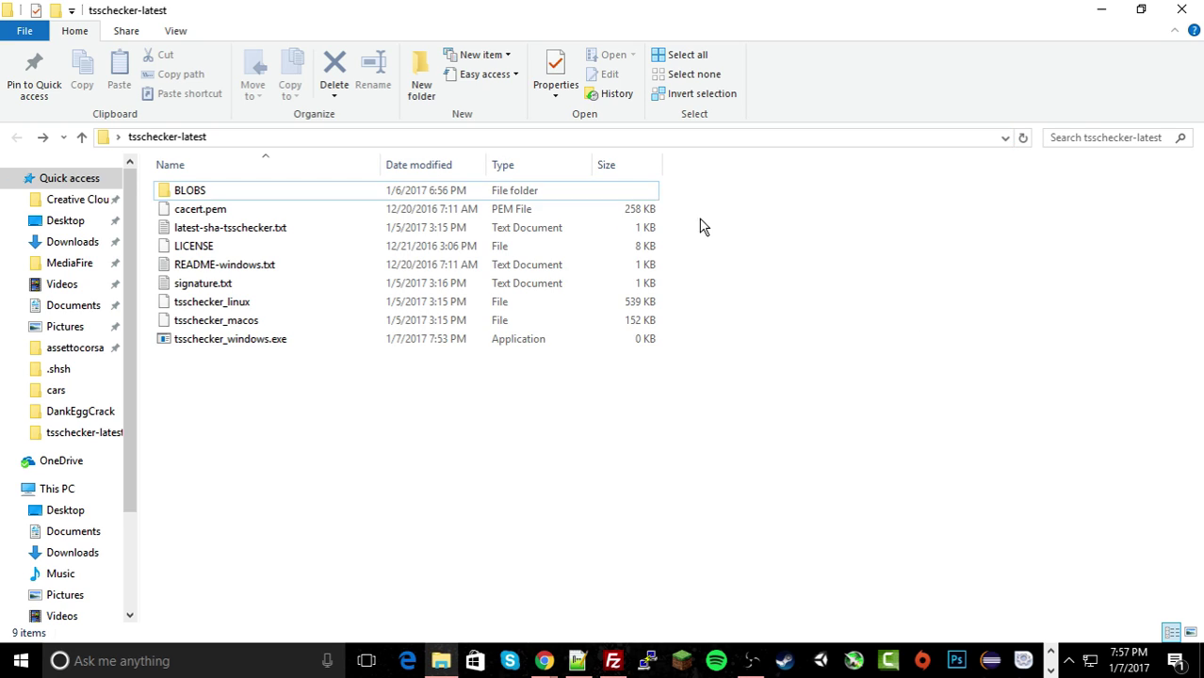
pyautogui.click(576, 142)
pyautogui.hotkey('ctrl', 'c')
pyautogui.click(1059, 518)
pyautogui.click(542, 661)
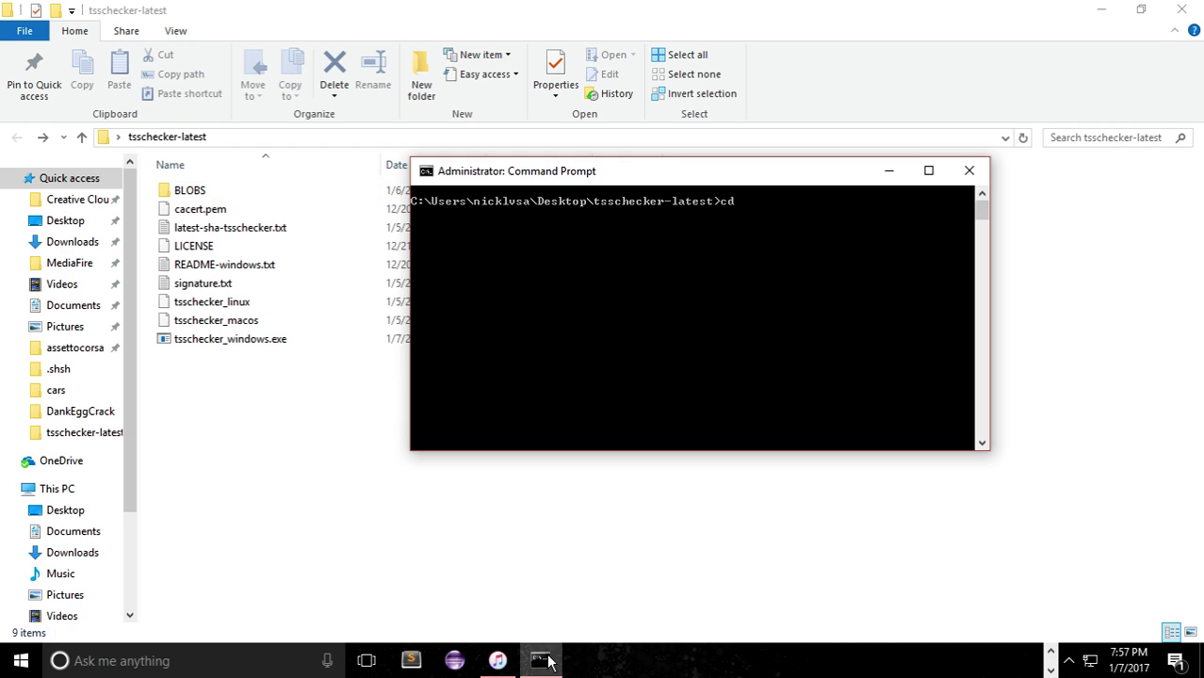
pyautogui.rightClick(786, 209)
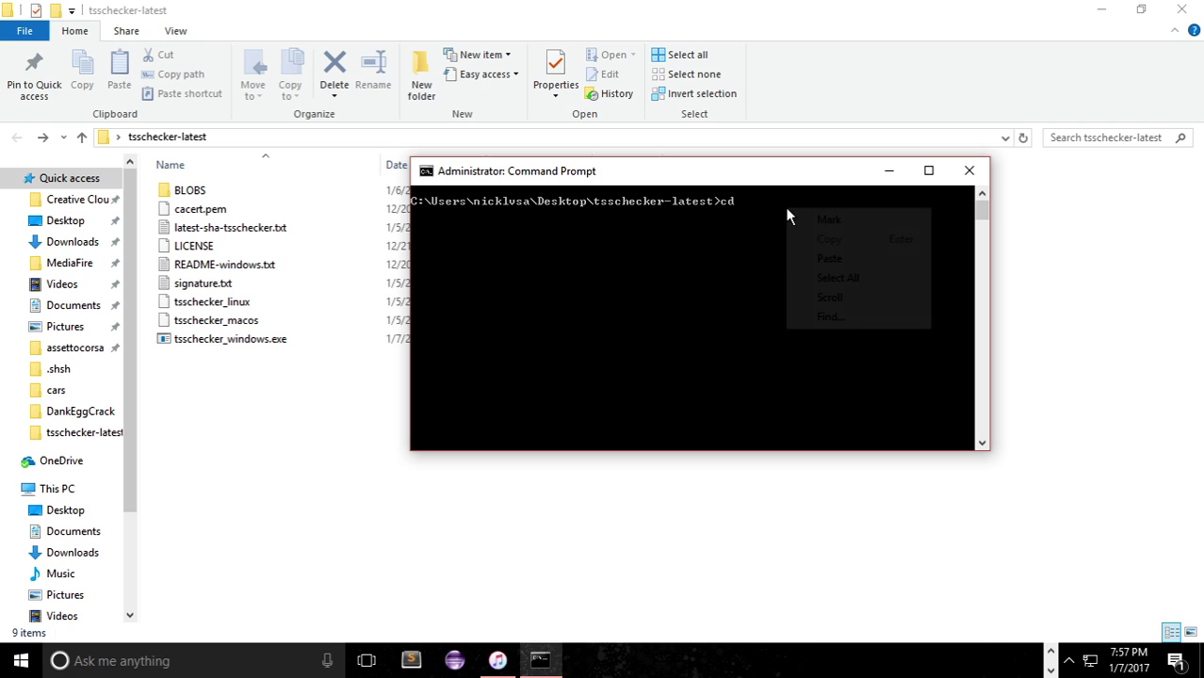
pyautogui.click(802, 260)
pyautogui.press('Return')
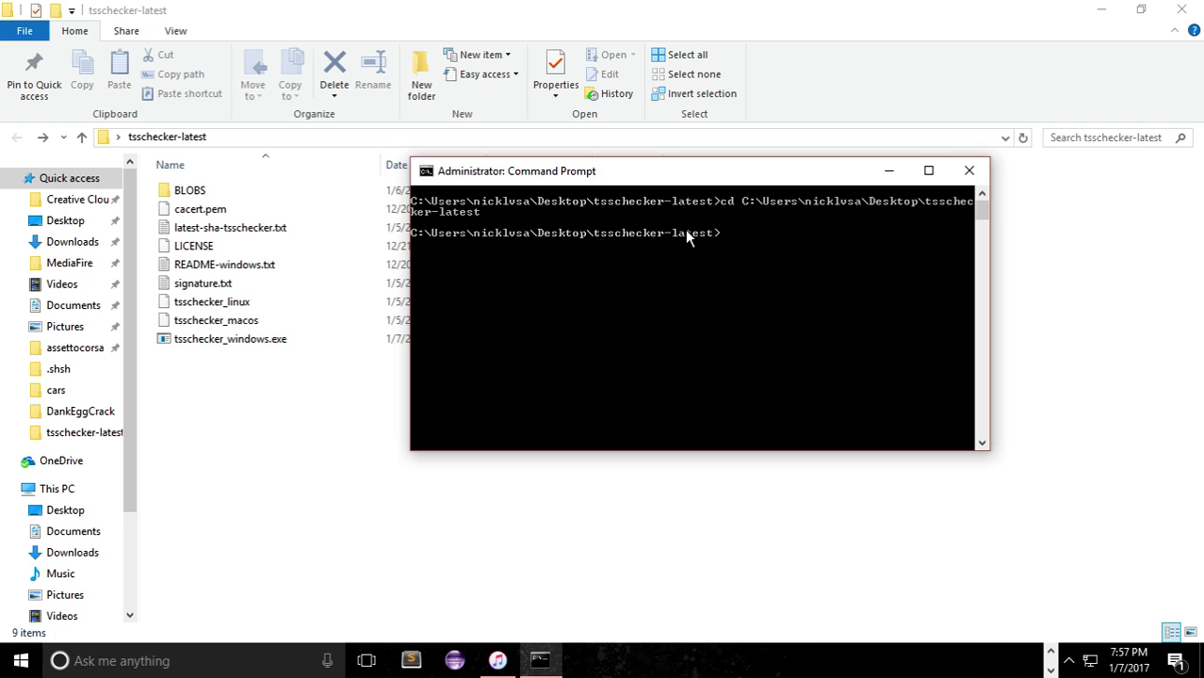
pyautogui.write('cls')
pyautogui.press('Return')
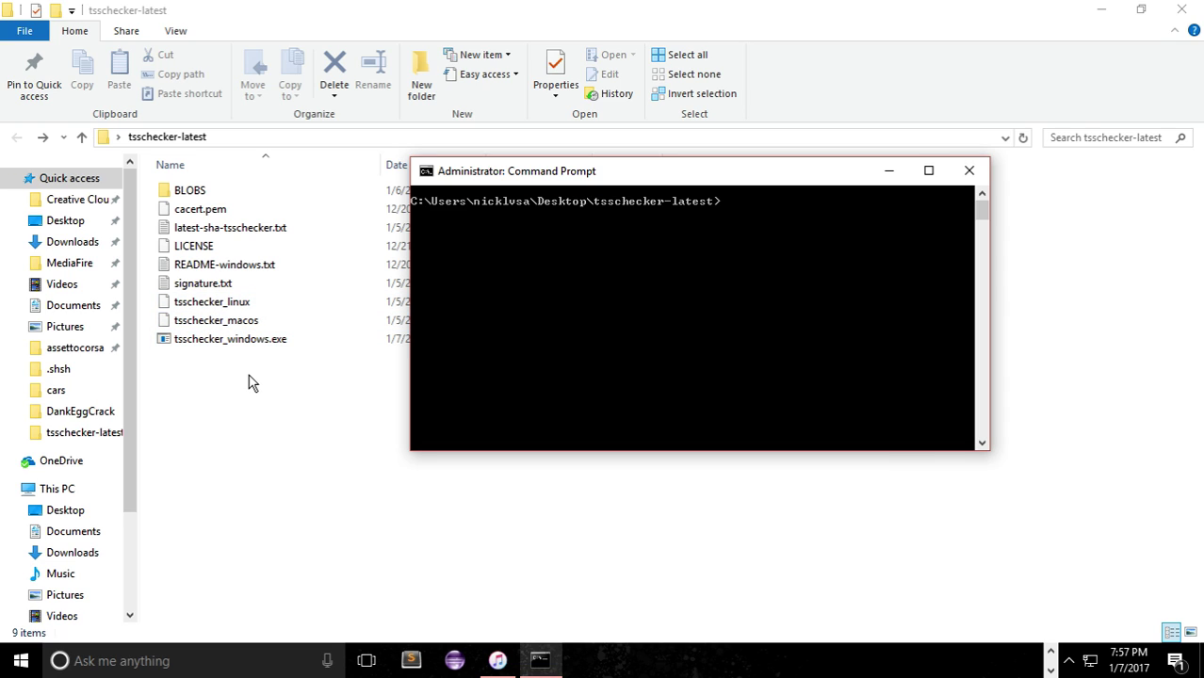
# Step: Rename tsschecker_windows.exe to tsschecker.exe in File Explorer
pyautogui.click(263, 344)
pyautogui.click(268, 340)
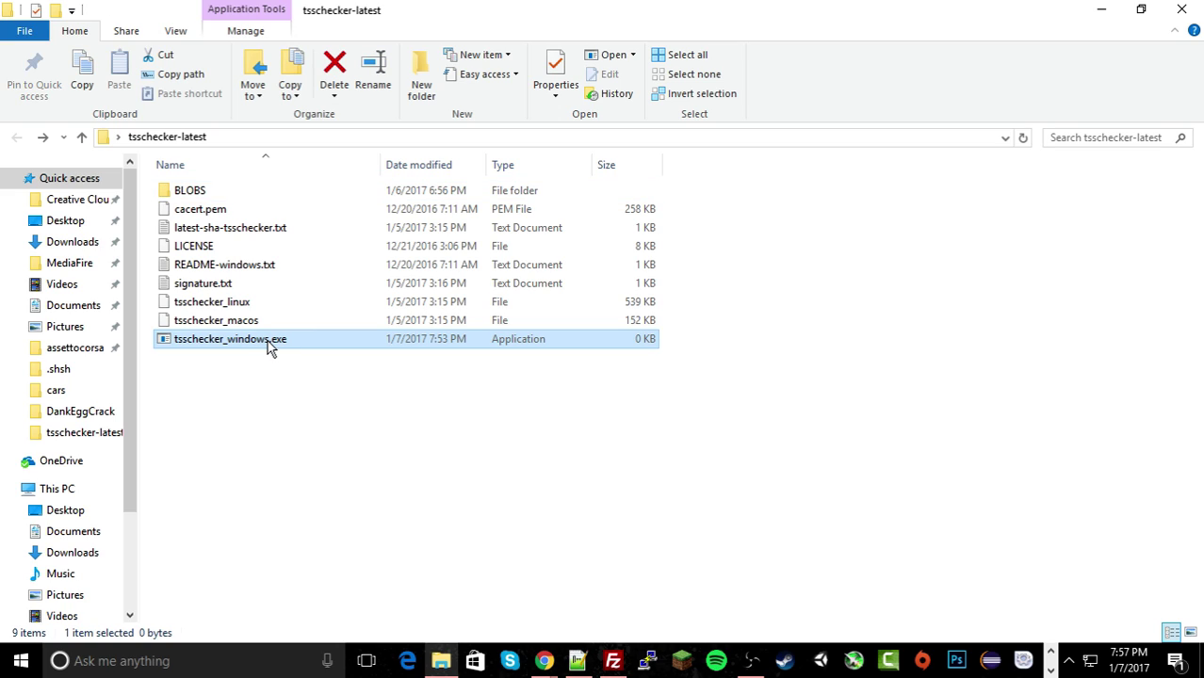
pyautogui.click(268, 340)
pyautogui.press('BackSpace')
pyautogui.press('BackSpace')
pyautogui.press('BackSpace')
pyautogui.press('BackSpace')
pyautogui.press('BackSpace')
pyautogui.press('BackSpace')
pyautogui.press('BackSpace')
pyautogui.press('BackSpace')
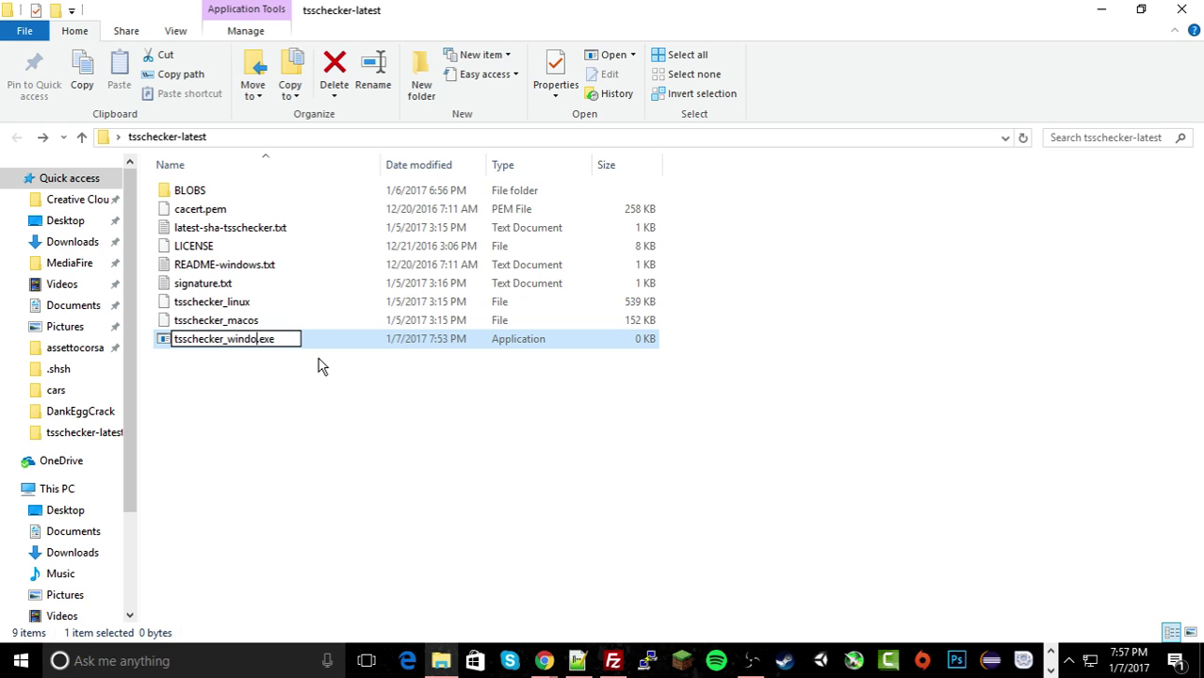
pyautogui.press('Return')
pyautogui.click(320, 367)
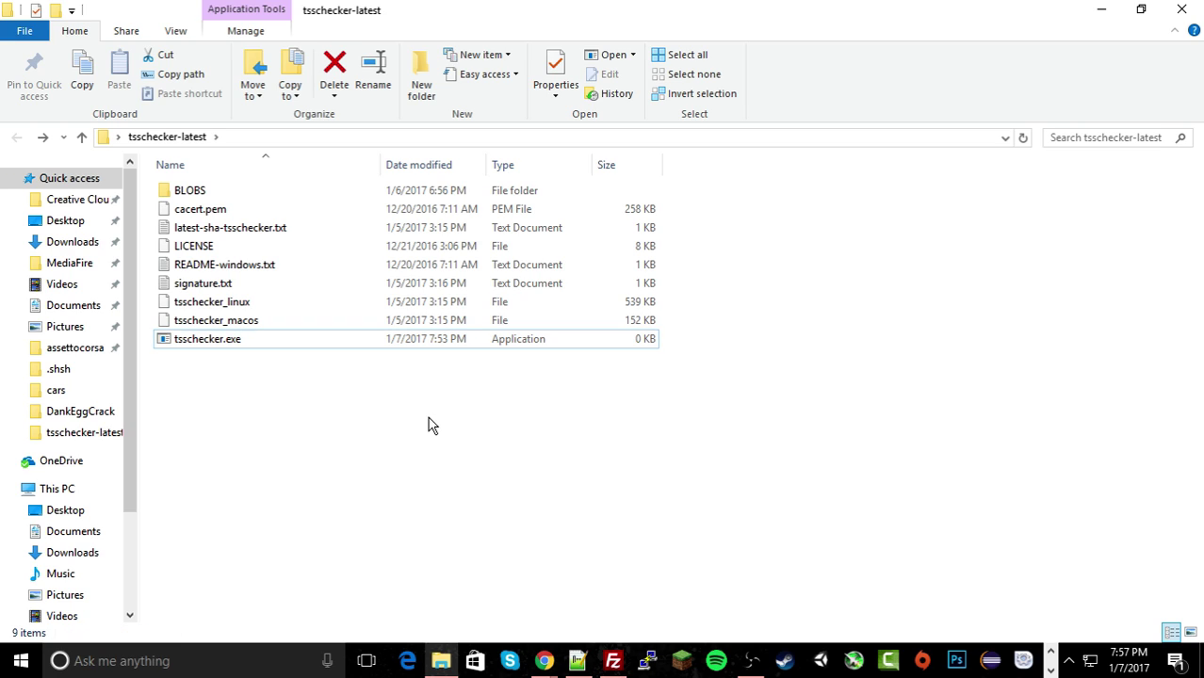
# Step: Run tsschecker and tsschecker.exe in the console, dismissing each 'can't run on your PC' error
pyautogui.click(1047, 670)
pyautogui.click(539, 663)
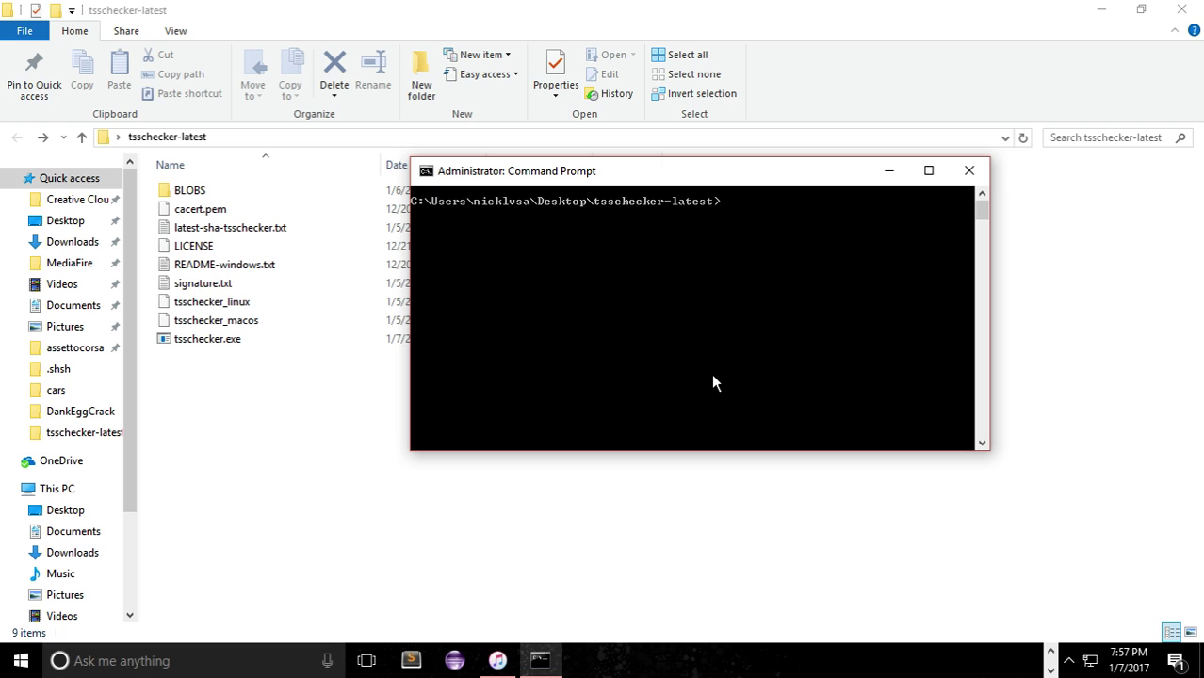
pyautogui.write('tssch')
pyautogui.press('BackSpace')
pyautogui.press('BackSpace')
pyautogui.write('ecker')
pyautogui.press('Return')
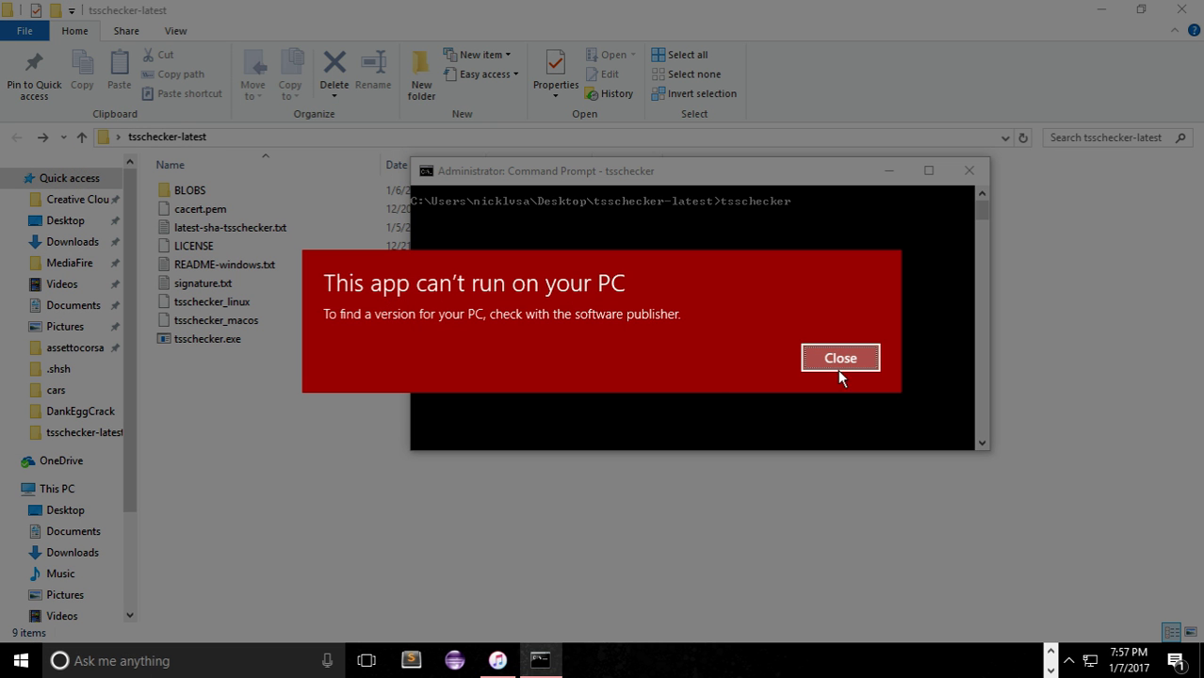
pyautogui.click(844, 361)
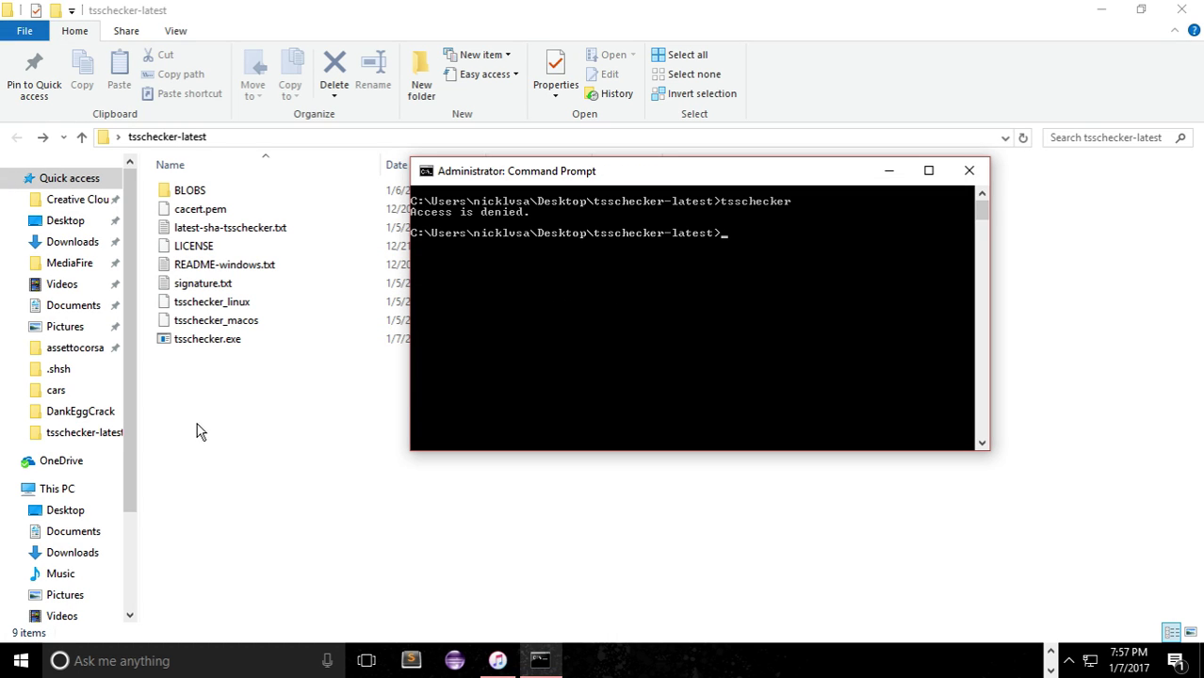
pyautogui.write('tsschecker.exe')
pyautogui.press('Return')
pyautogui.click(825, 363)
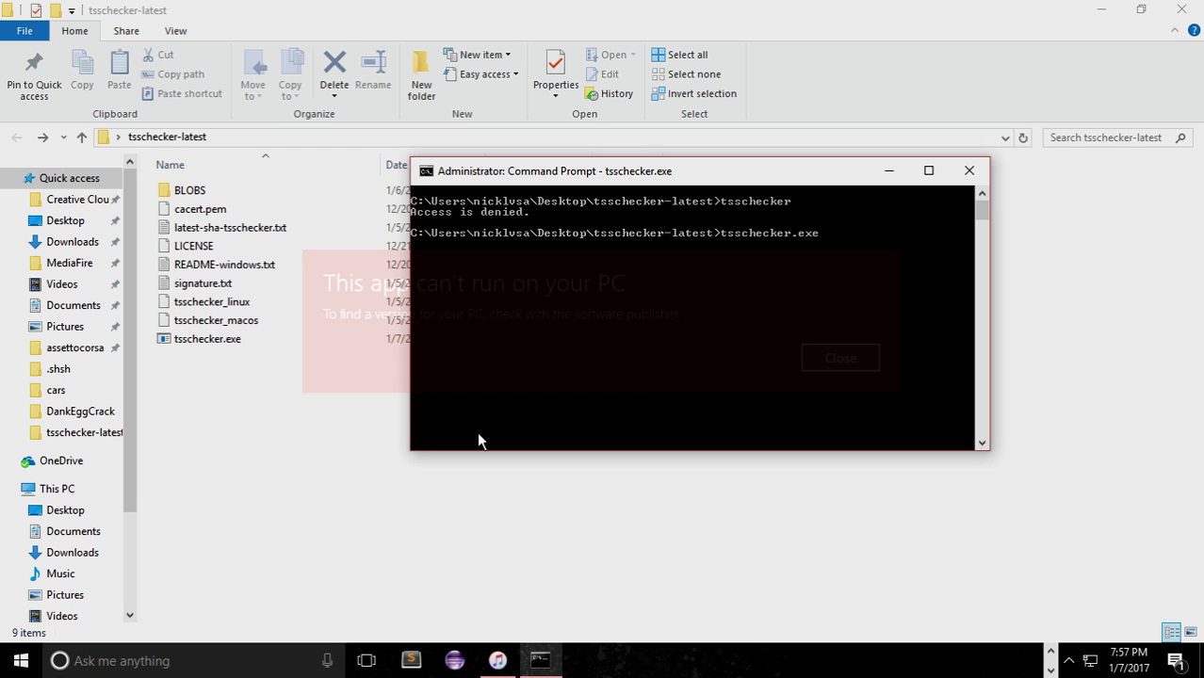
# Step: Rename tsschecker.exe back to tsschecker_windows.exe
pyautogui.click(200, 355)
pyautogui.click(226, 342)
pyautogui.click(234, 345)
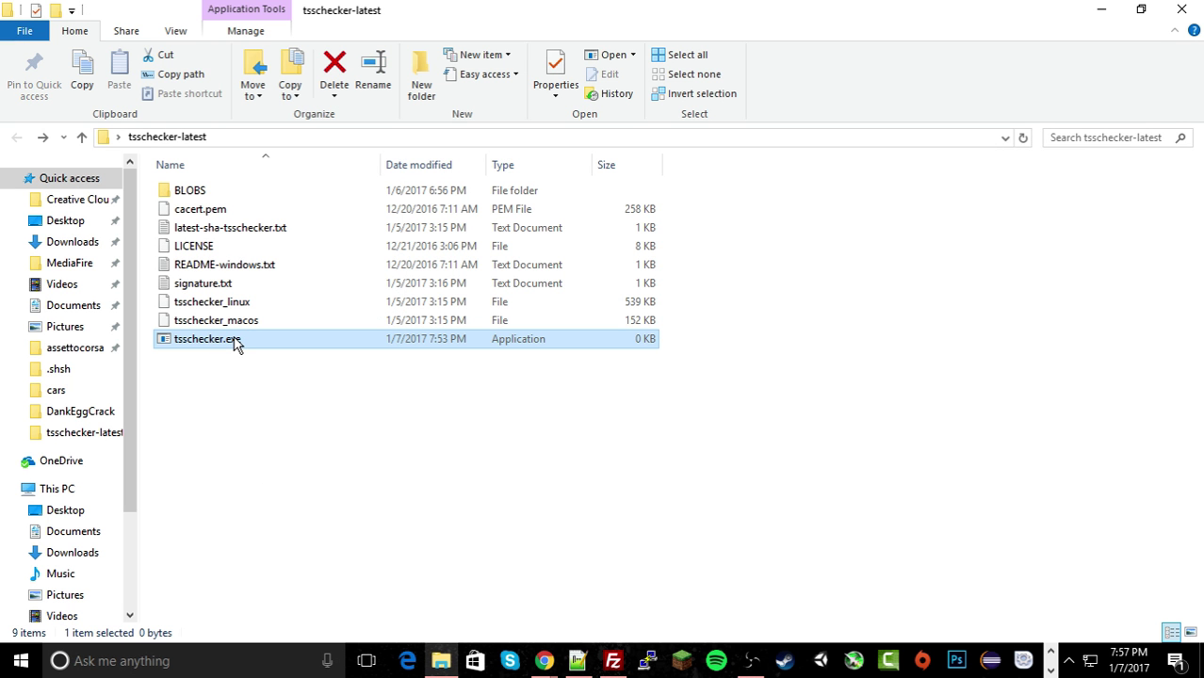
pyautogui.click(233, 345)
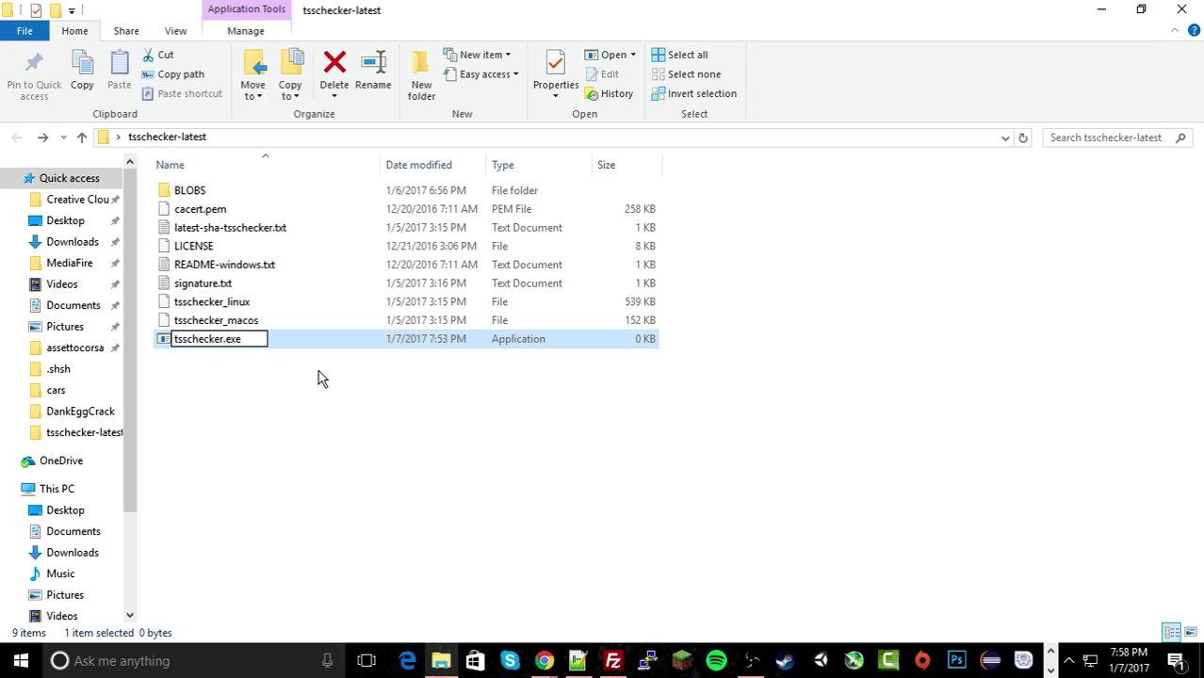
pyautogui.write('_windows')
pyautogui.press('Return')
pyautogui.click(421, 412)
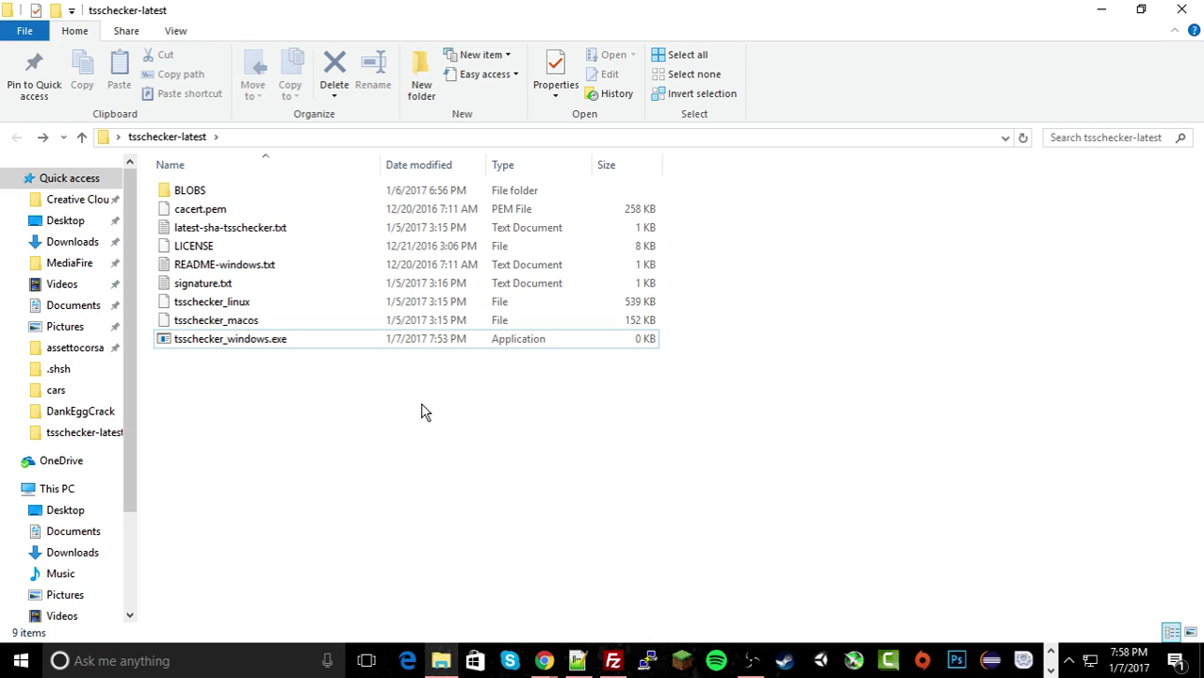
# Step: Run tsschecker_windows.exe, dismiss the incompatible-app error, and close Command Prompt
pyautogui.click(1050, 671)
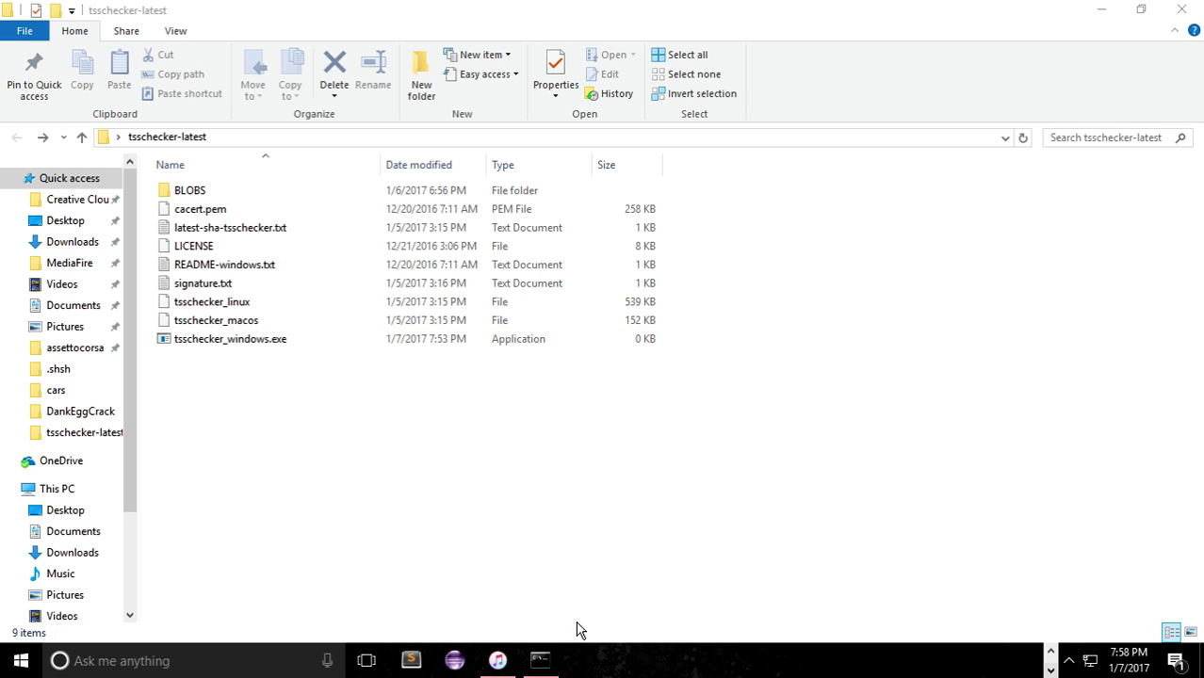
pyautogui.click(540, 660)
pyautogui.press('Up')
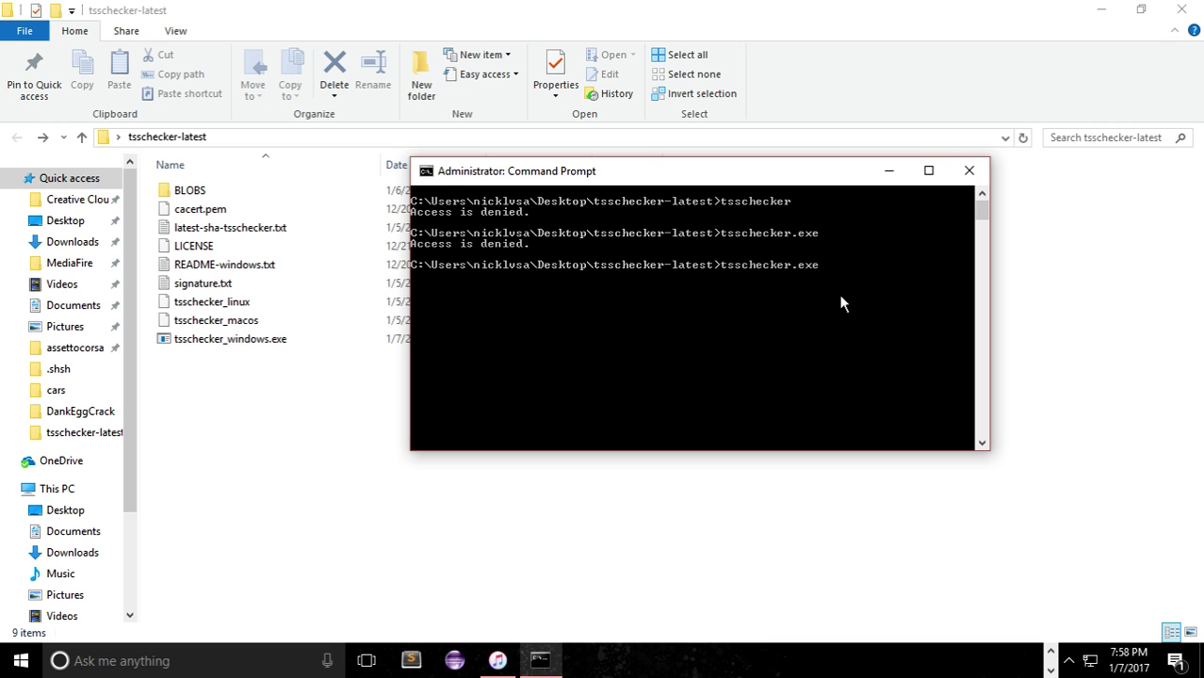
pyautogui.write('_windows')
pyautogui.press('Return')
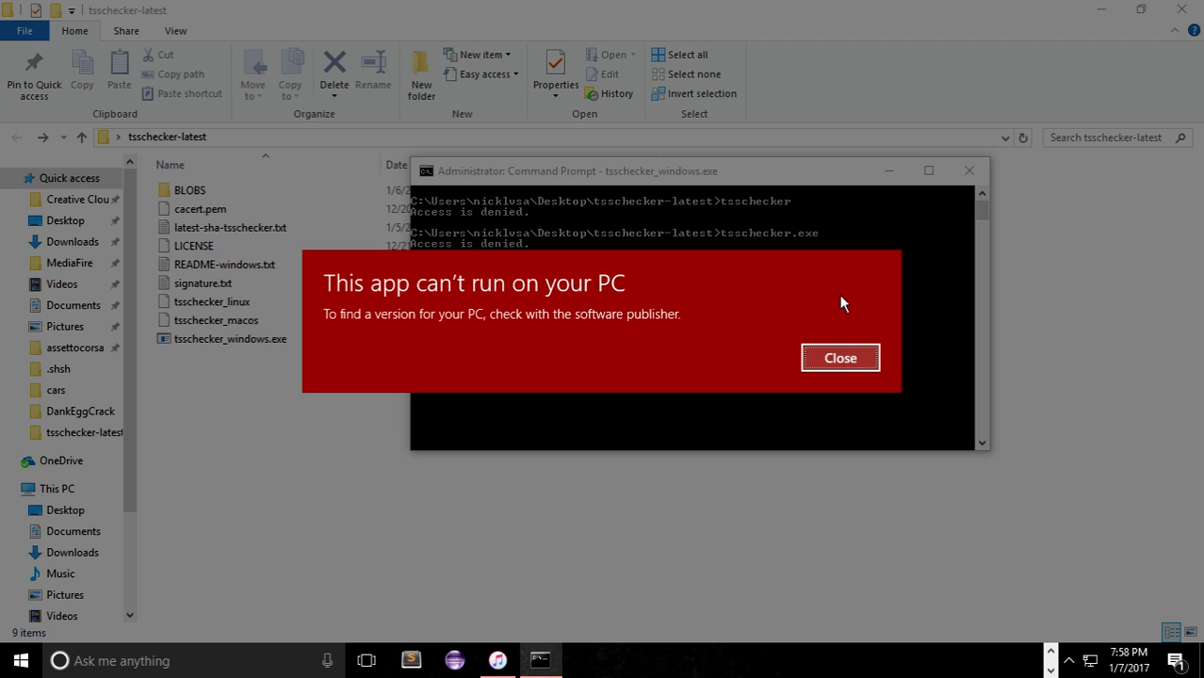
pyautogui.click(835, 358)
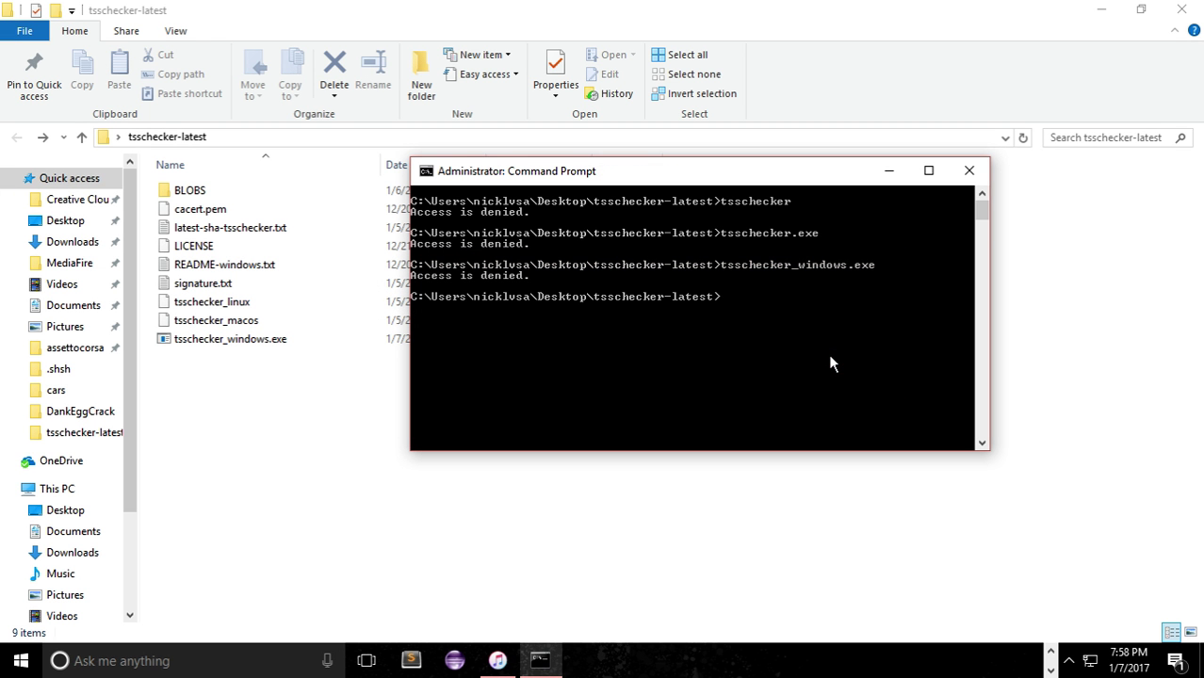
pyautogui.click(969, 171)
# Step: Launch an administrator Command Prompt from a cmd search, type cd, and copy the folder path
pyautogui.click(257, 674)
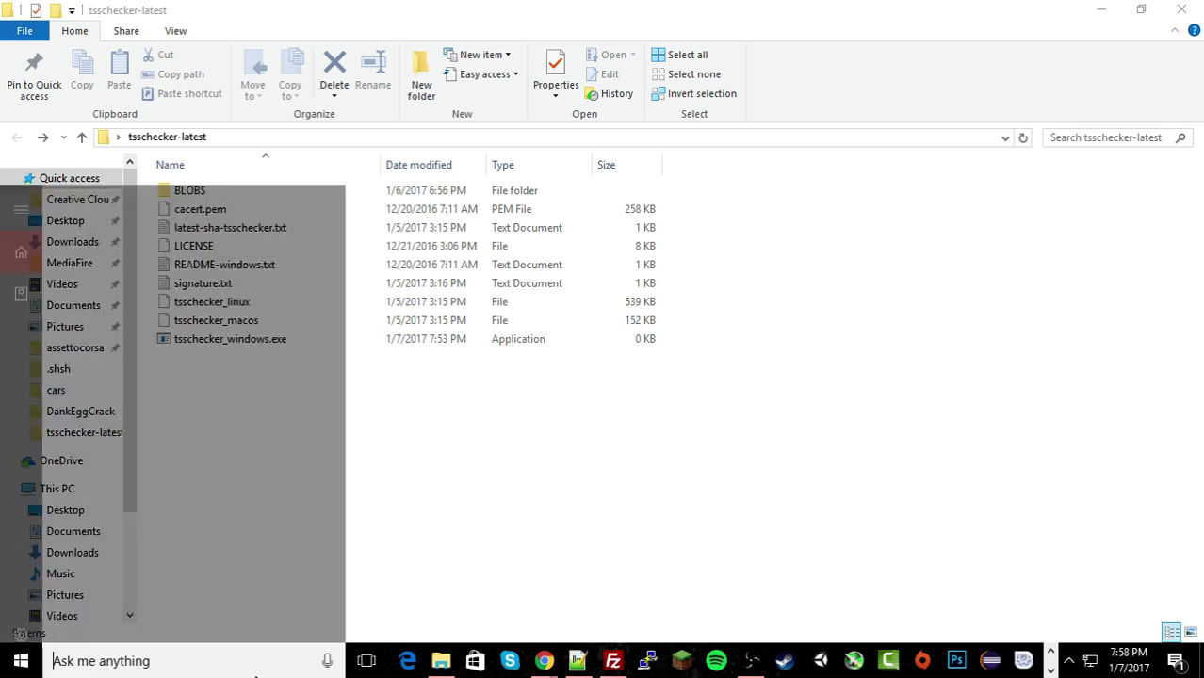
pyautogui.write('cmd')
pyautogui.rightClick(260, 240)
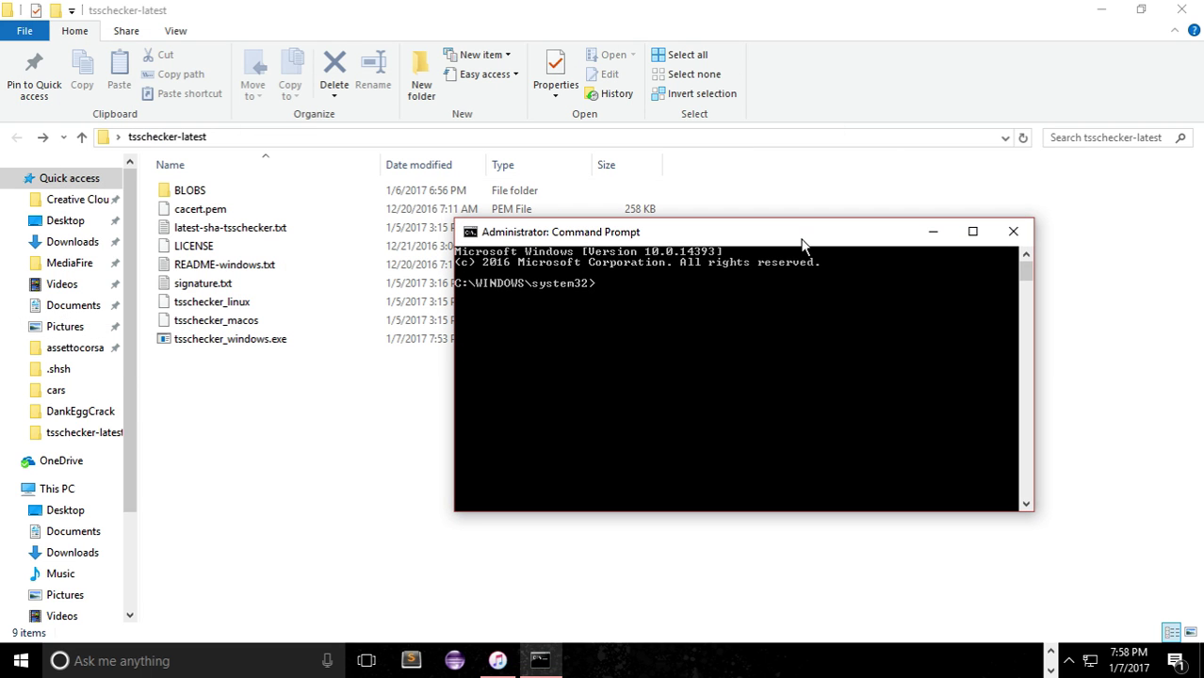
pyautogui.write('cd')
pyautogui.click(389, 139)
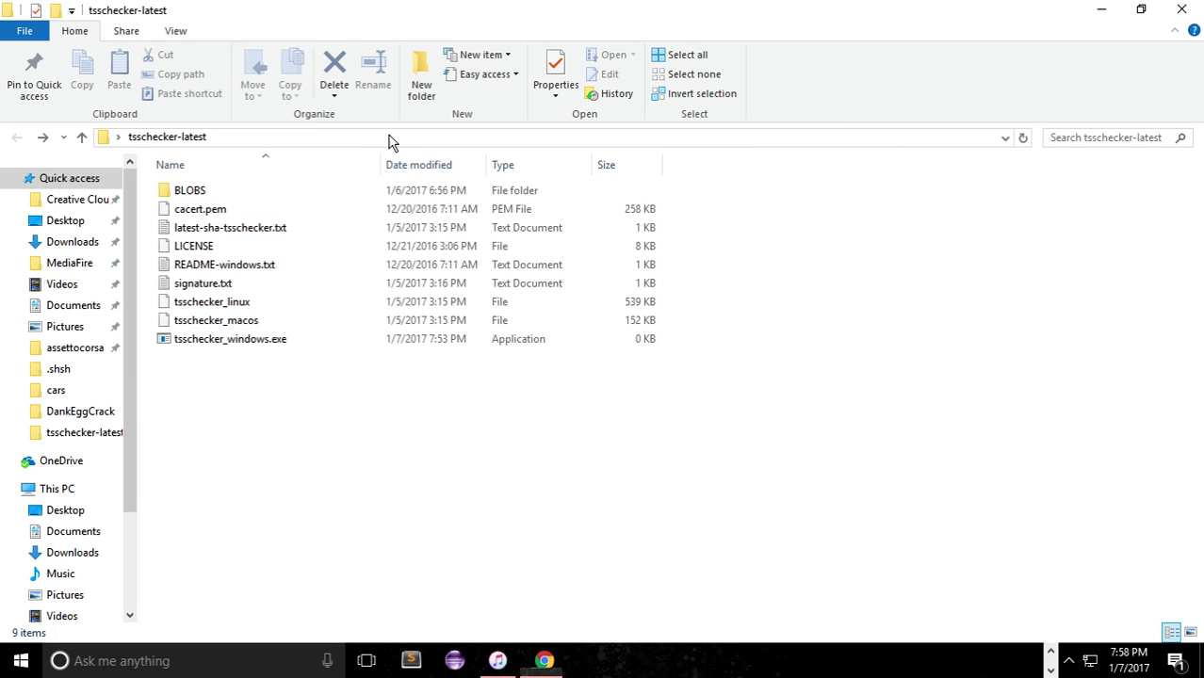
pyautogui.hotkey('ctrl', 'c')
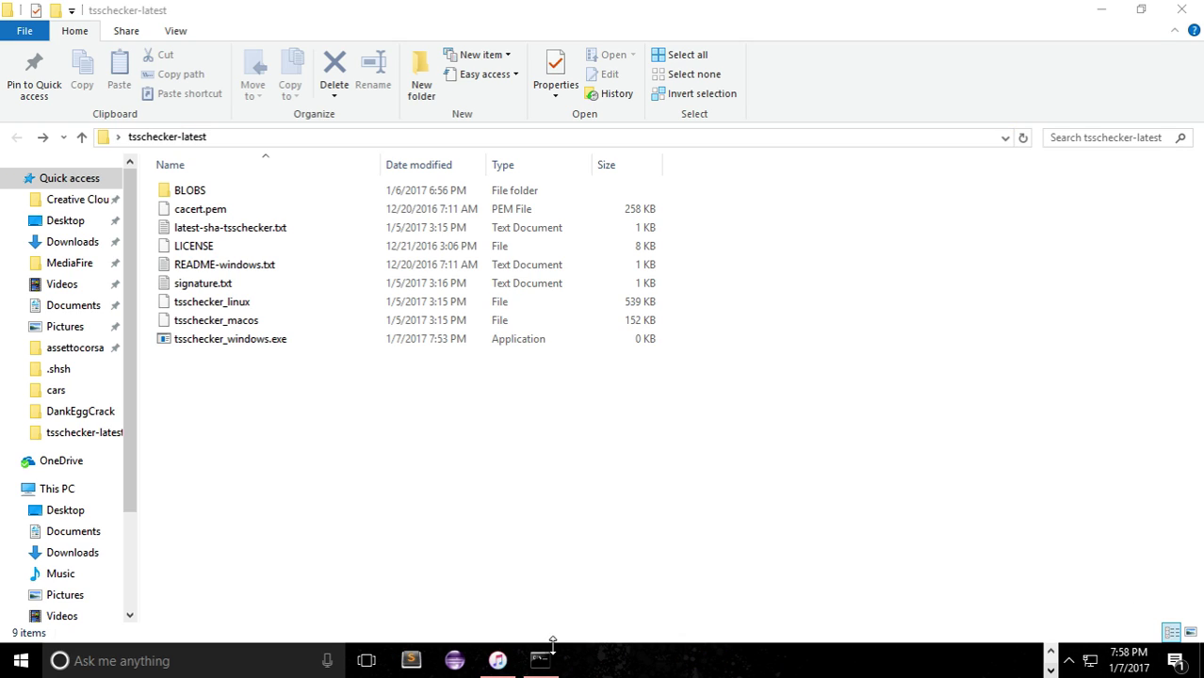
pyautogui.hotkey('alt', 'Tab')
# Step: Paste the clipboard after cd in the console, cancelling a stray text selection
pyautogui.rightClick(631, 485)
pyautogui.click(716, 478)
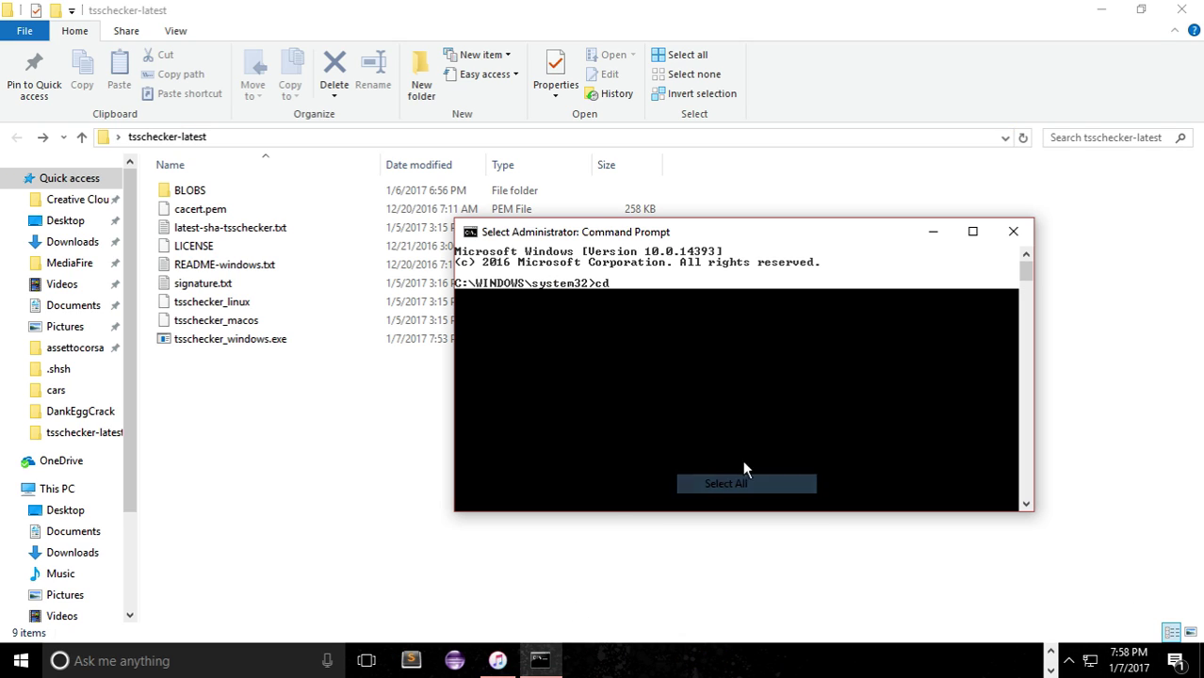
pyautogui.click(740, 347)
pyautogui.press('Return')
pyautogui.rightClick(698, 350)
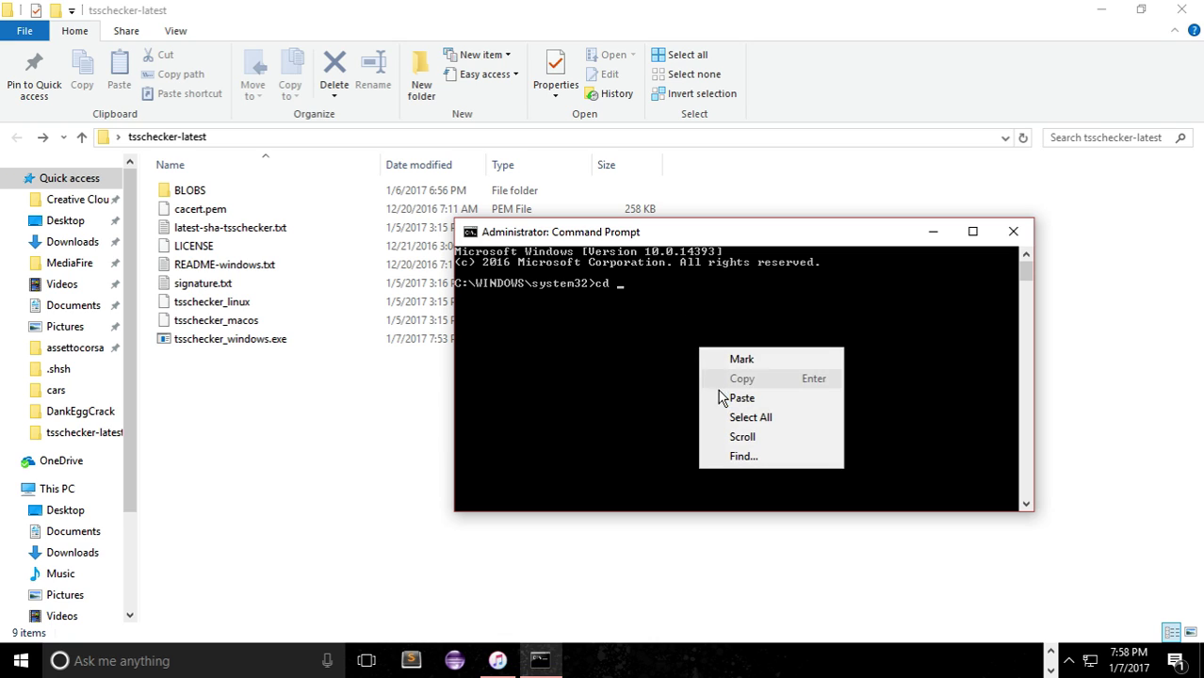
pyautogui.click(706, 396)
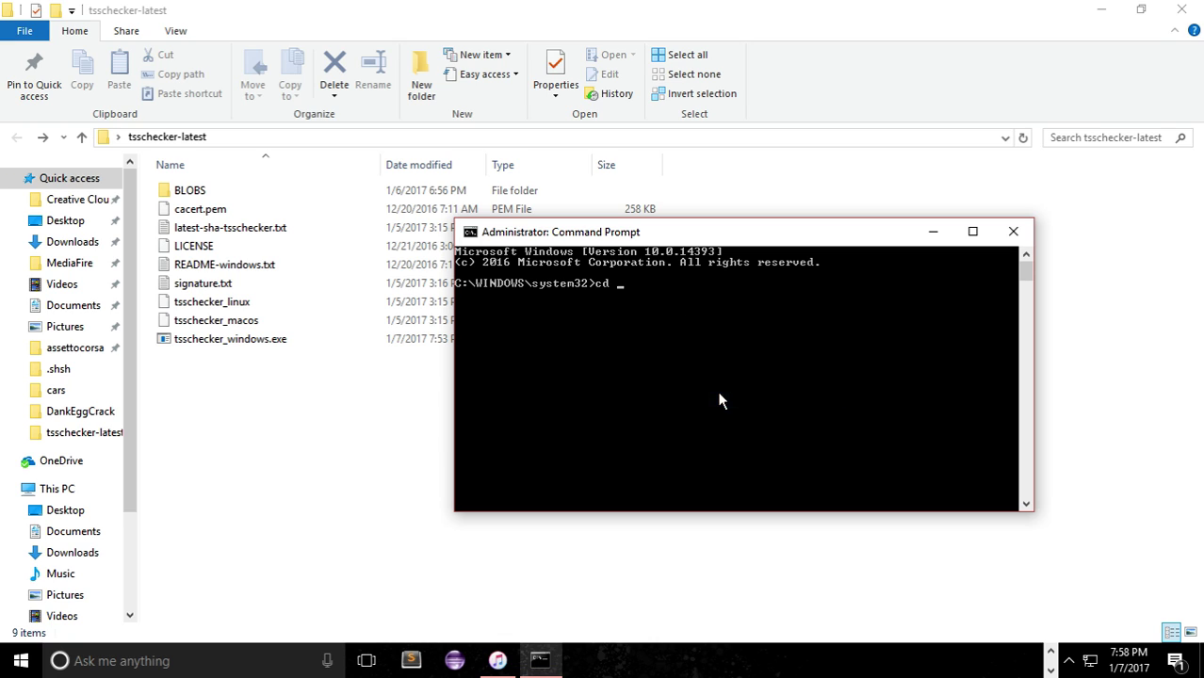
# Step: Paste the tsschecker-latest path after cd, enter the folder, and clear the screen with cls
pyautogui.click(445, 138)
pyautogui.click(1050, 670)
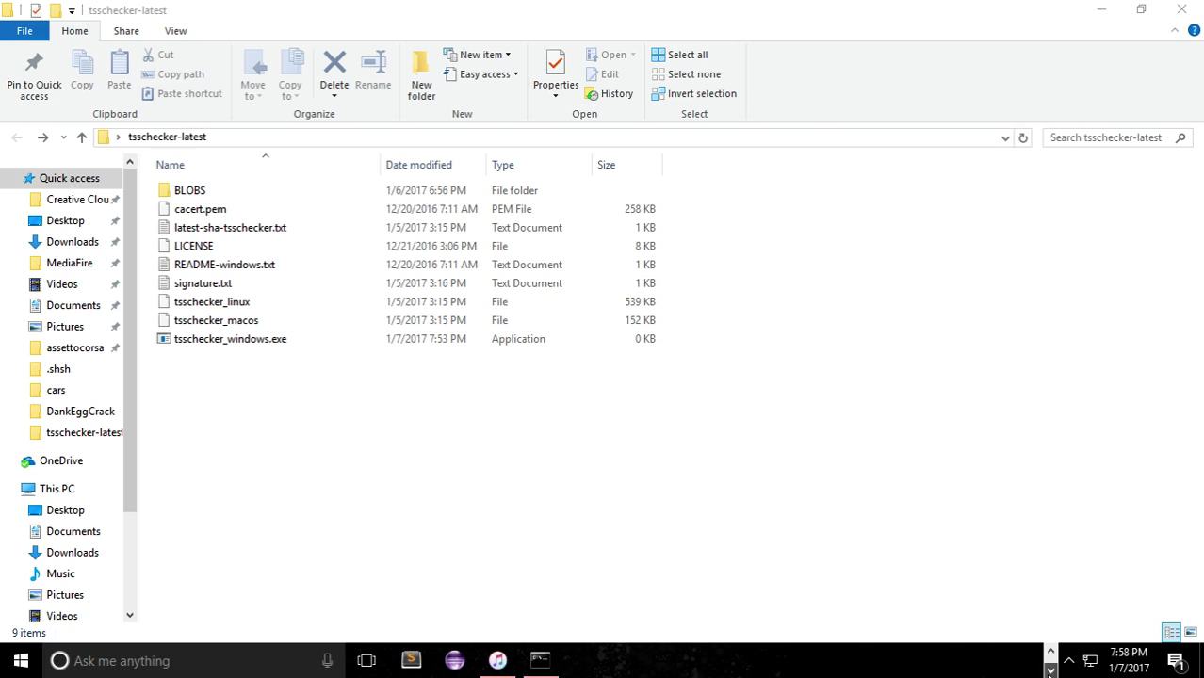
pyautogui.click(539, 660)
pyautogui.rightClick(712, 311)
pyautogui.click(725, 359)
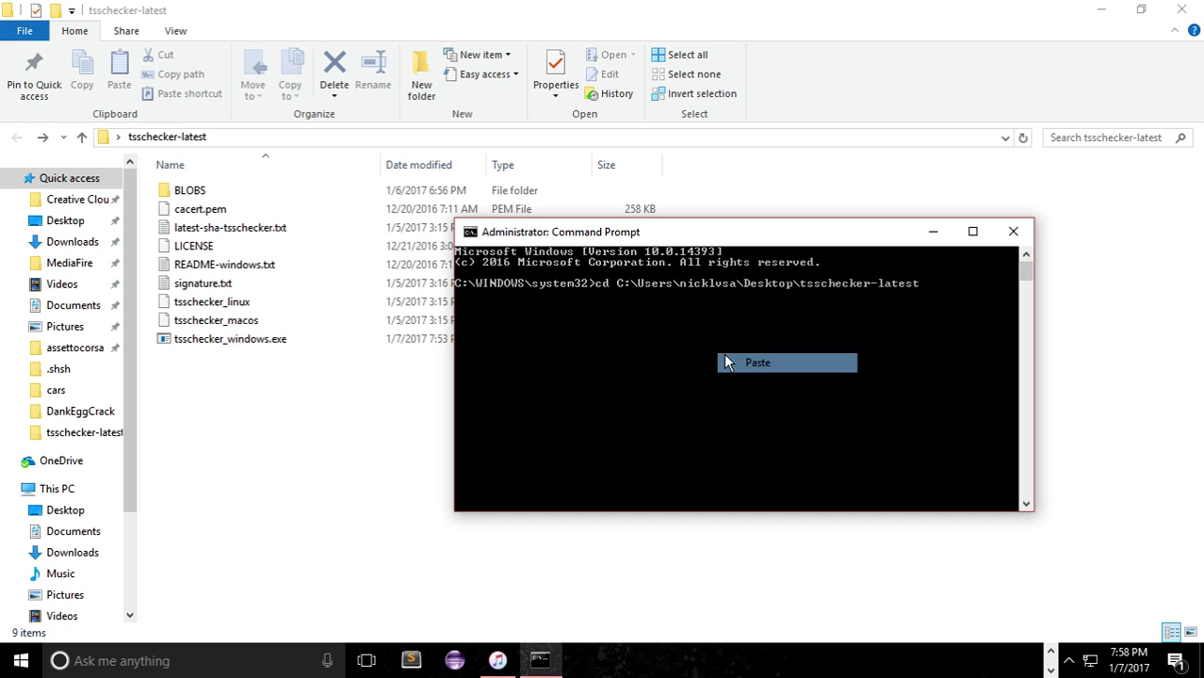
pyautogui.press('Return')
pyautogui.write('cls')
pyautogui.press('Return')
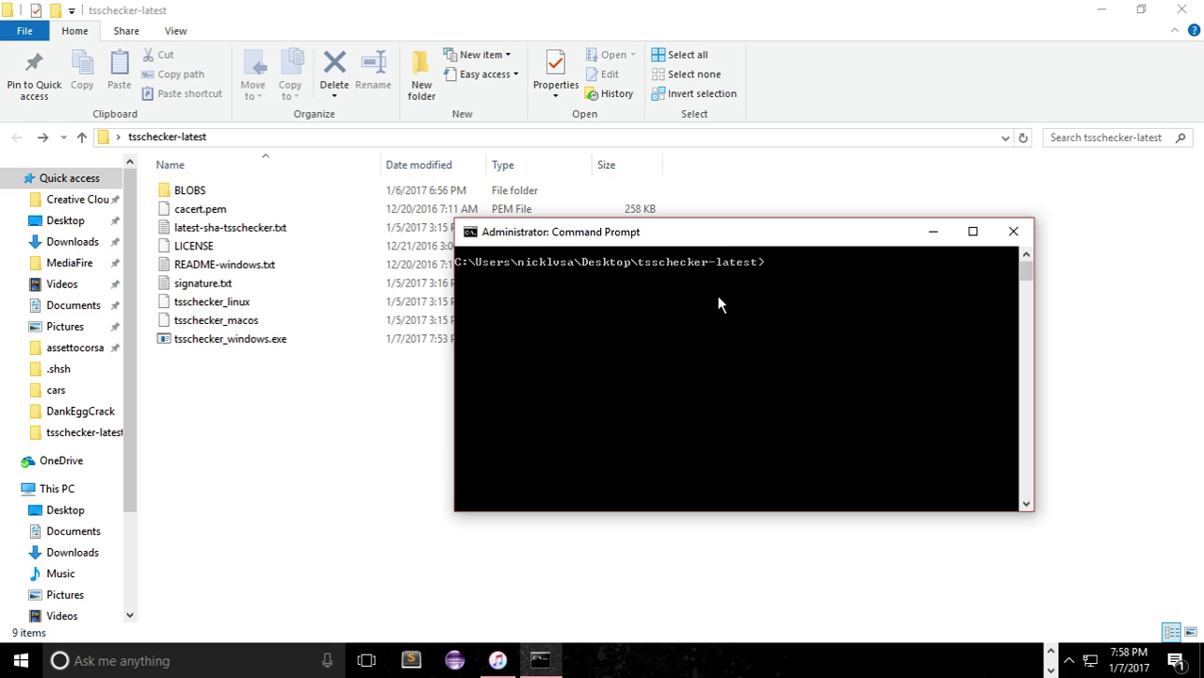
pyautogui.write('tsschecker_windows.exe')
pyautogui.press('Return')
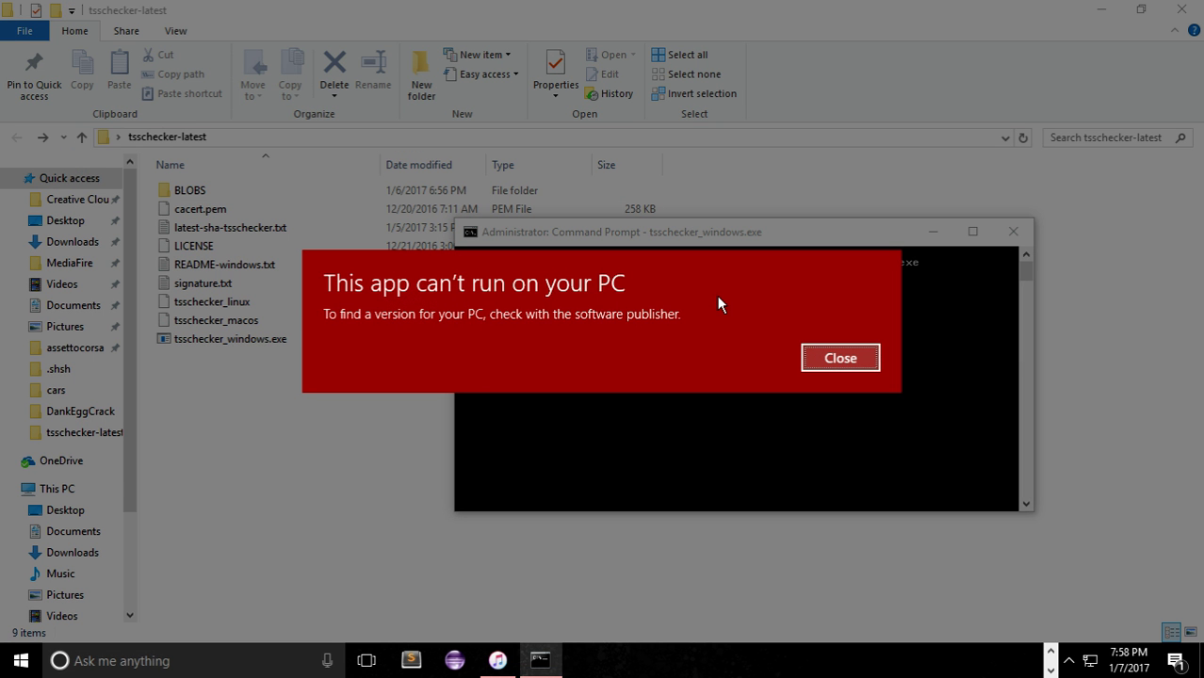
pyautogui.click(840, 358)
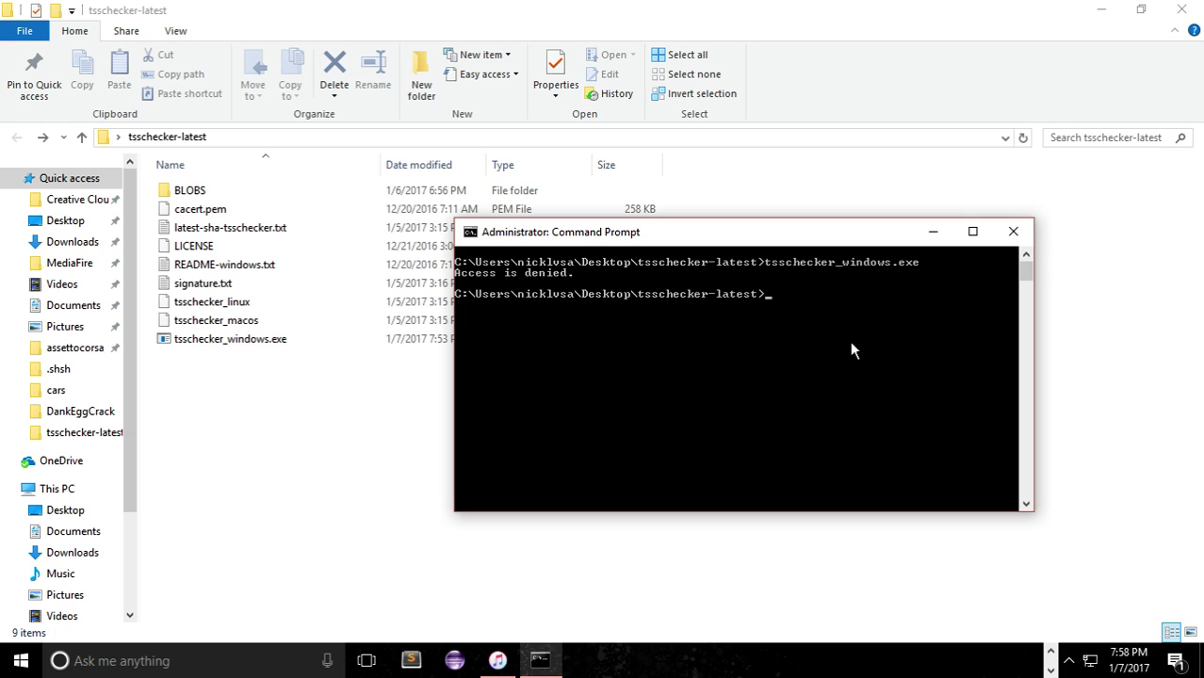
pyautogui.write('cls')
pyautogui.press('Return')
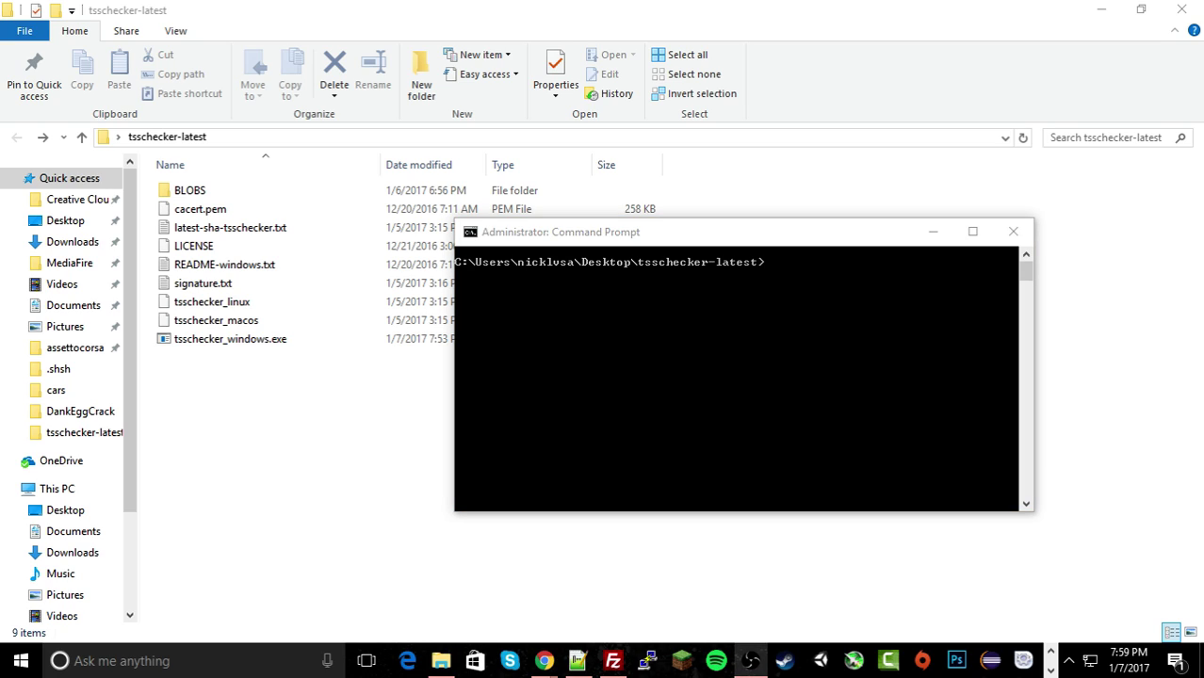
# Step: Open a Chrome incognito window and search the web for tsschecker
pyautogui.click(664, 384)
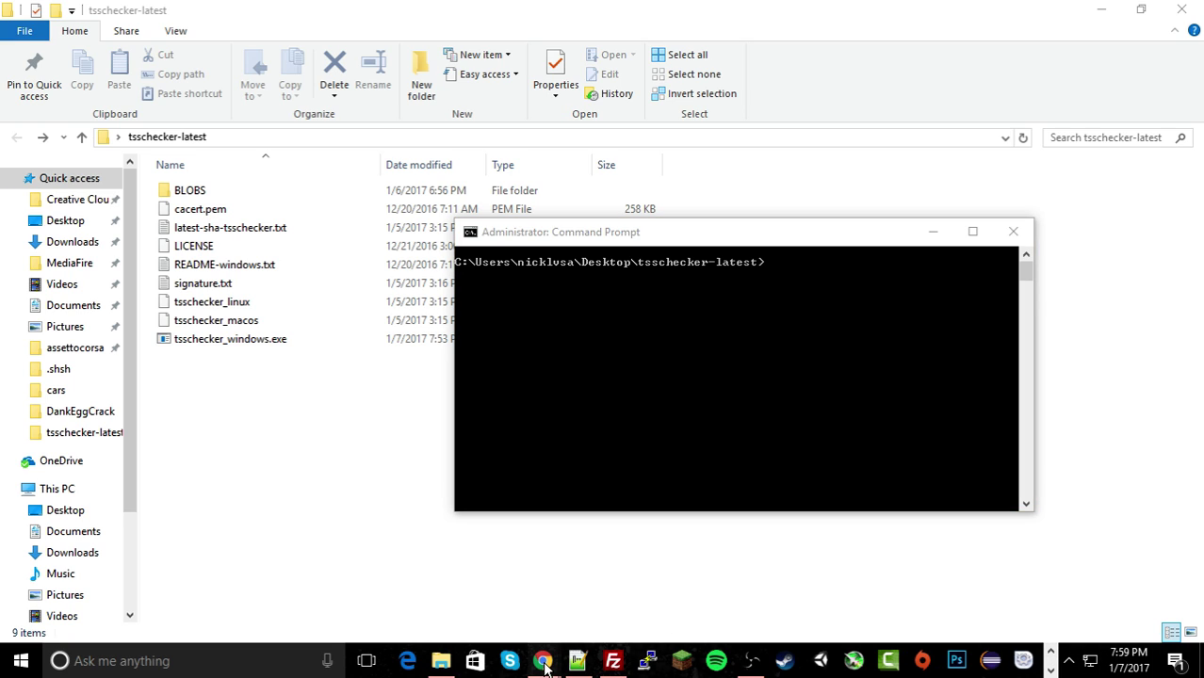
pyautogui.rightClick(543, 660)
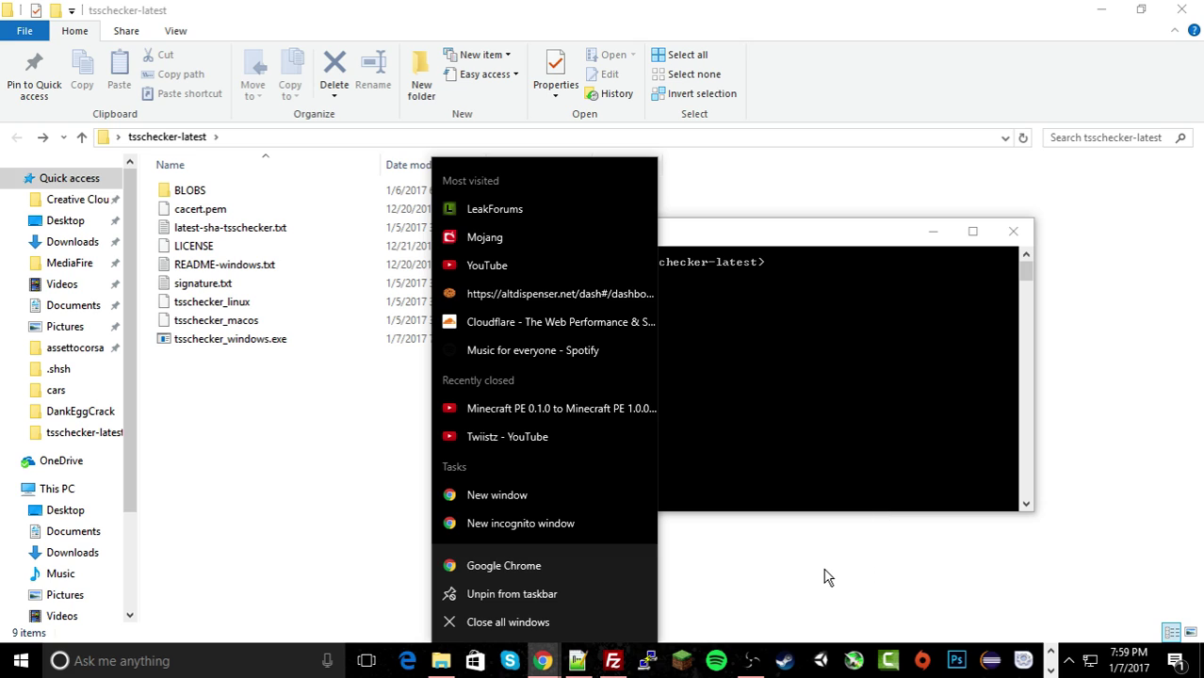
pyautogui.click(575, 523)
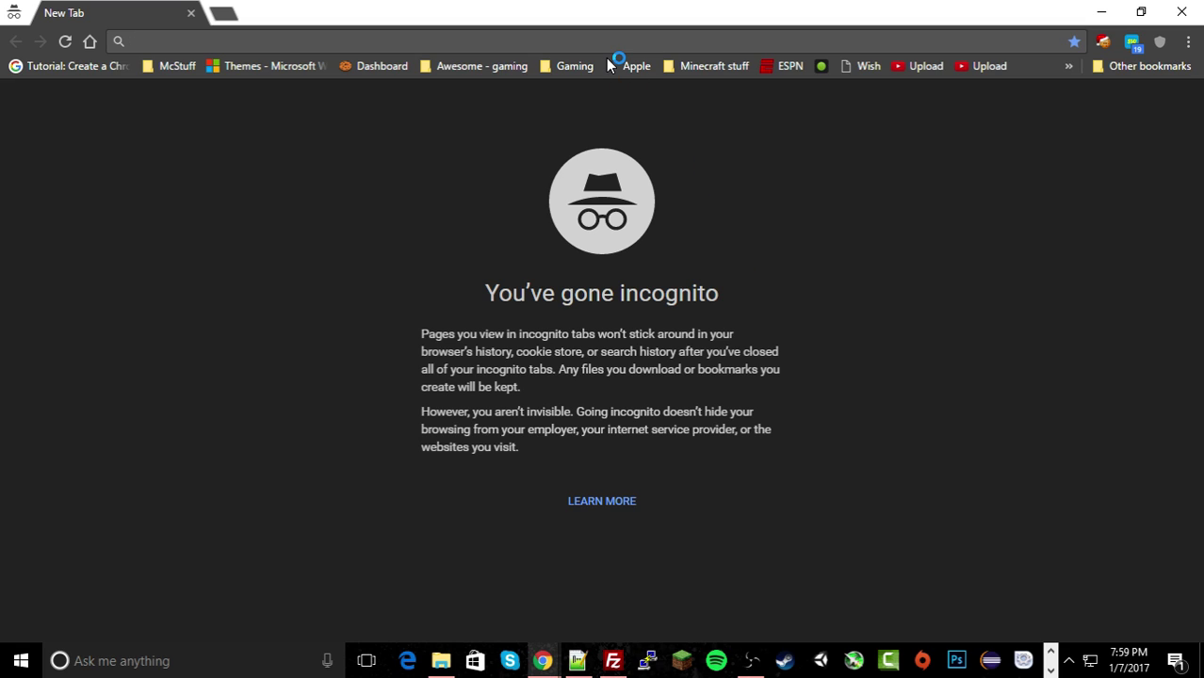
pyautogui.write('tssch')
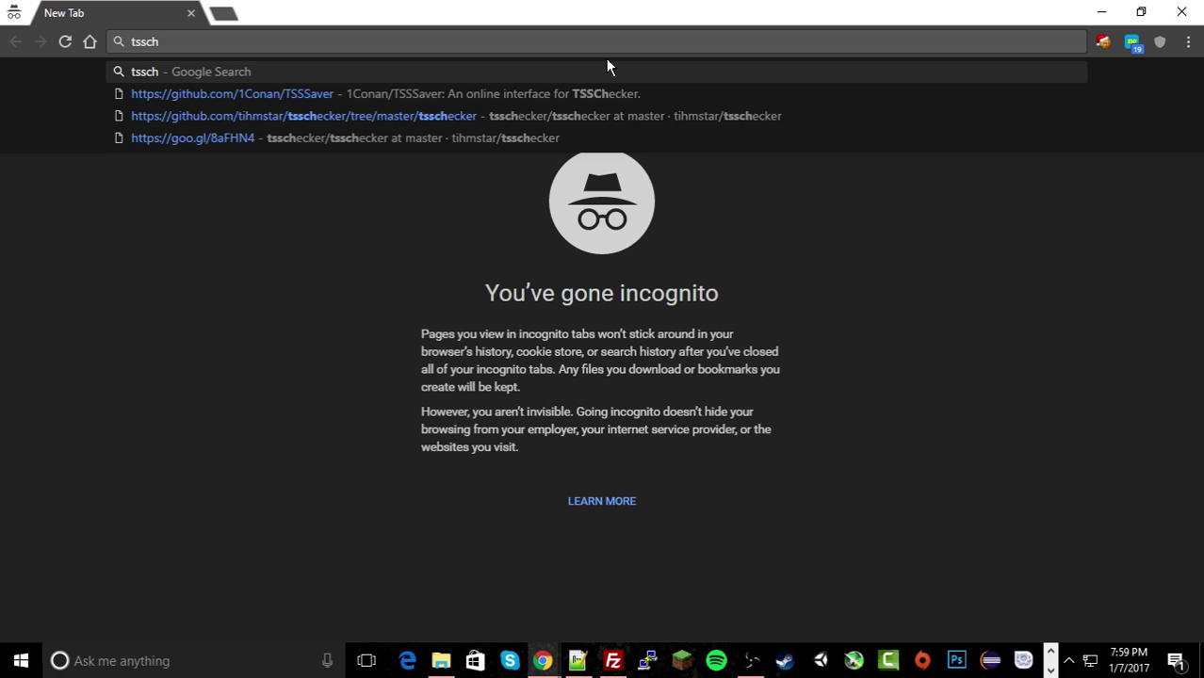
pyautogui.write('ecker')
pyautogui.press('Return')
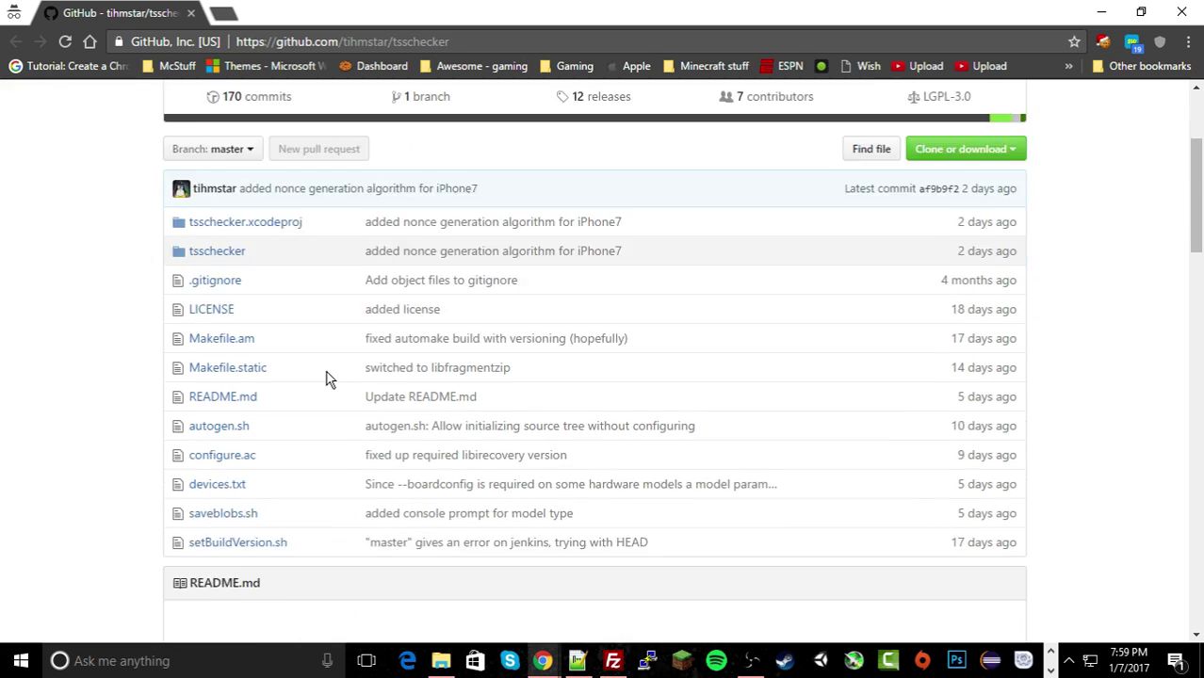
pyautogui.scroll(-2, 330, 396)
# Step: Download tsschecker-latest.zip from the tsschecker GitHub README as tsschecker-latest (1).zip
pyautogui.click(348, 567)
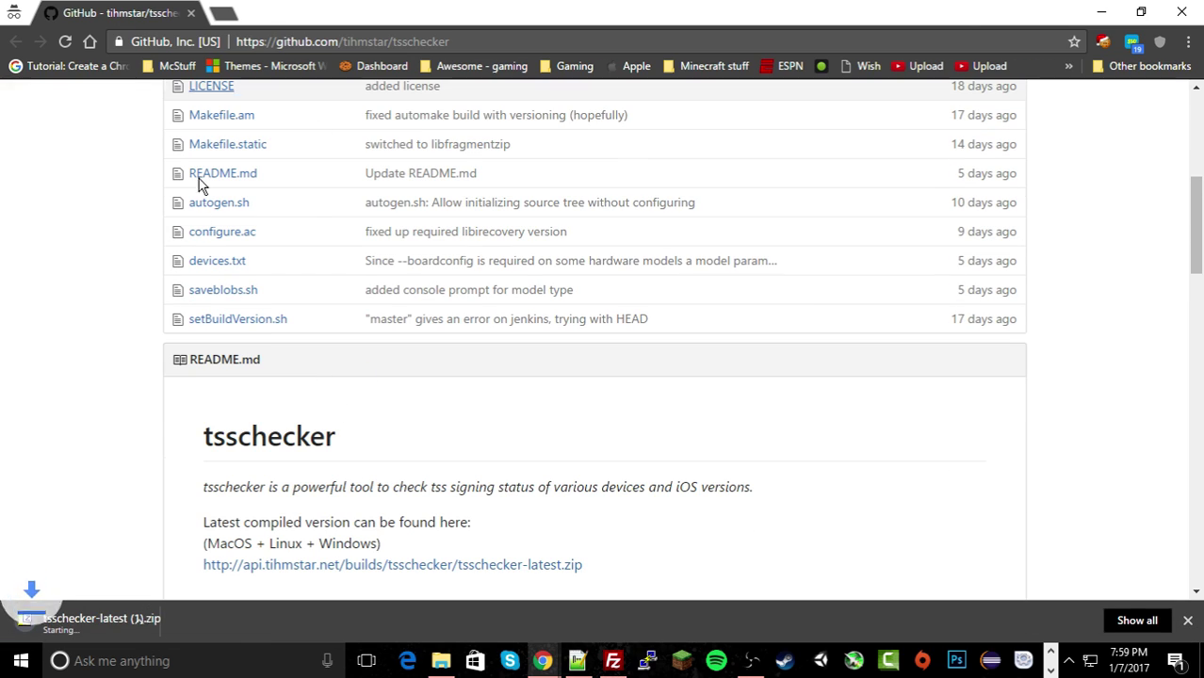
pyautogui.click(224, 12)
pyautogui.click(186, 21)
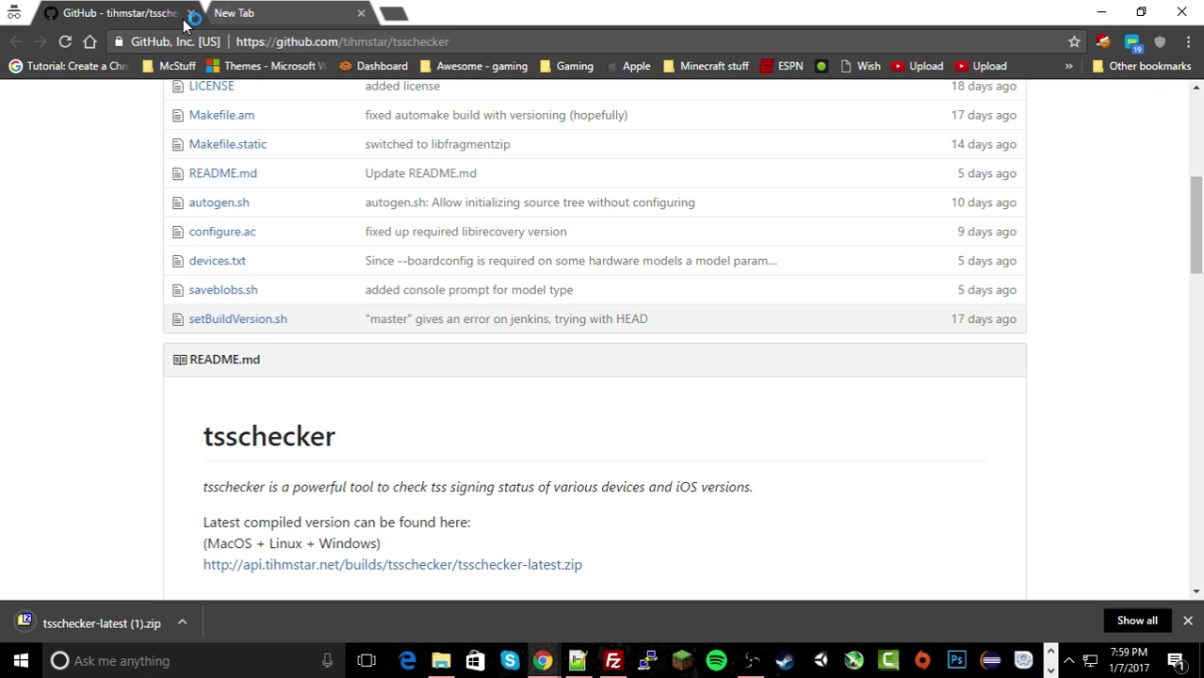
pyautogui.click(182, 622)
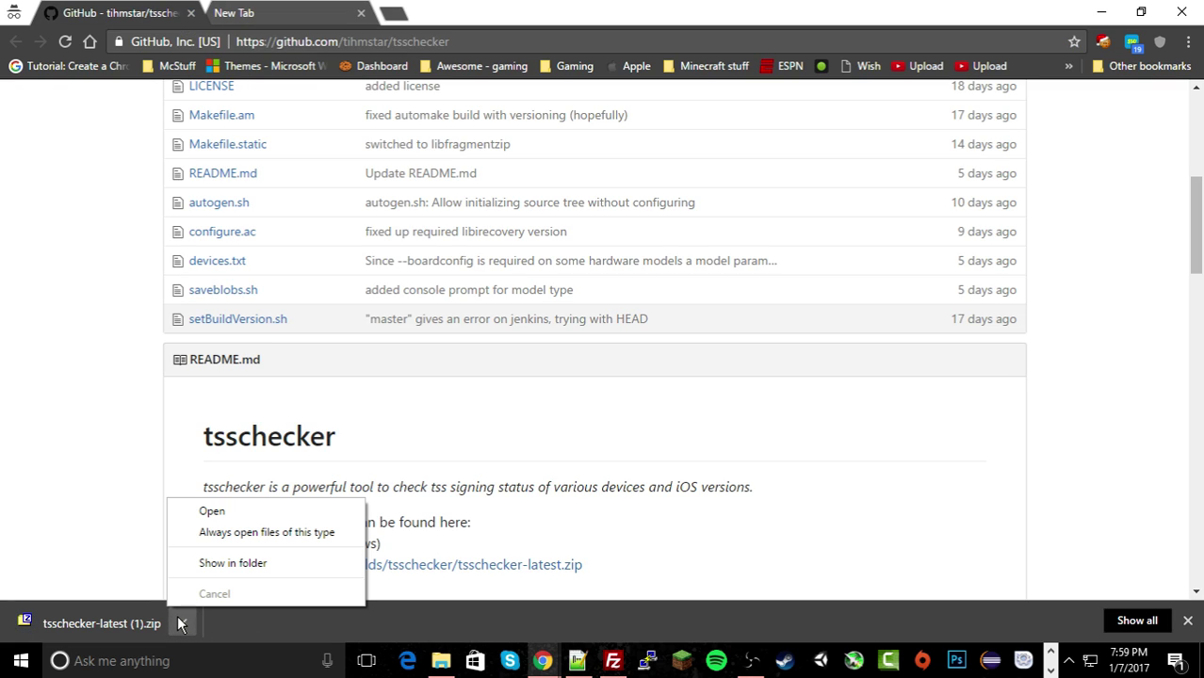
pyautogui.click(103, 556)
pyautogui.moveTo(584, 12); pyautogui.dragTo(1202, 80)
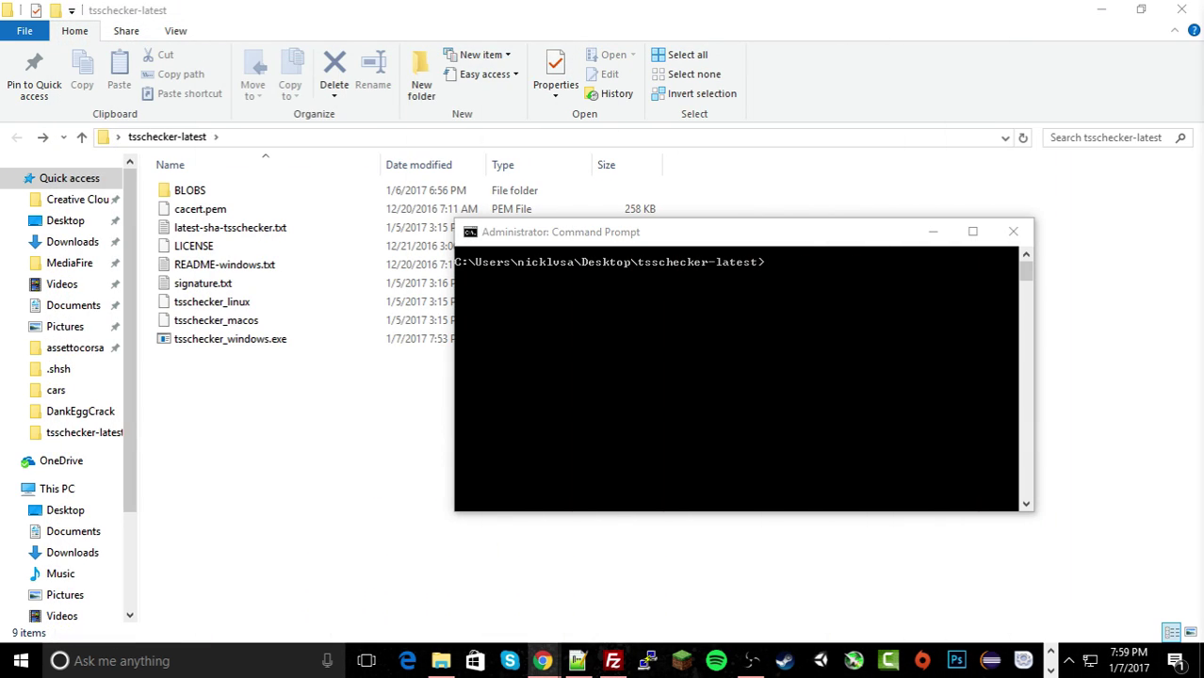
# Step: Move tsschecker-latest (1).zip into the folder and 7-Zip extract it to 'tsschecker-latest (1)\'
pyautogui.moveTo(1203, 516); pyautogui.dragTo(358, 537)
pyautogui.click(374, 356)
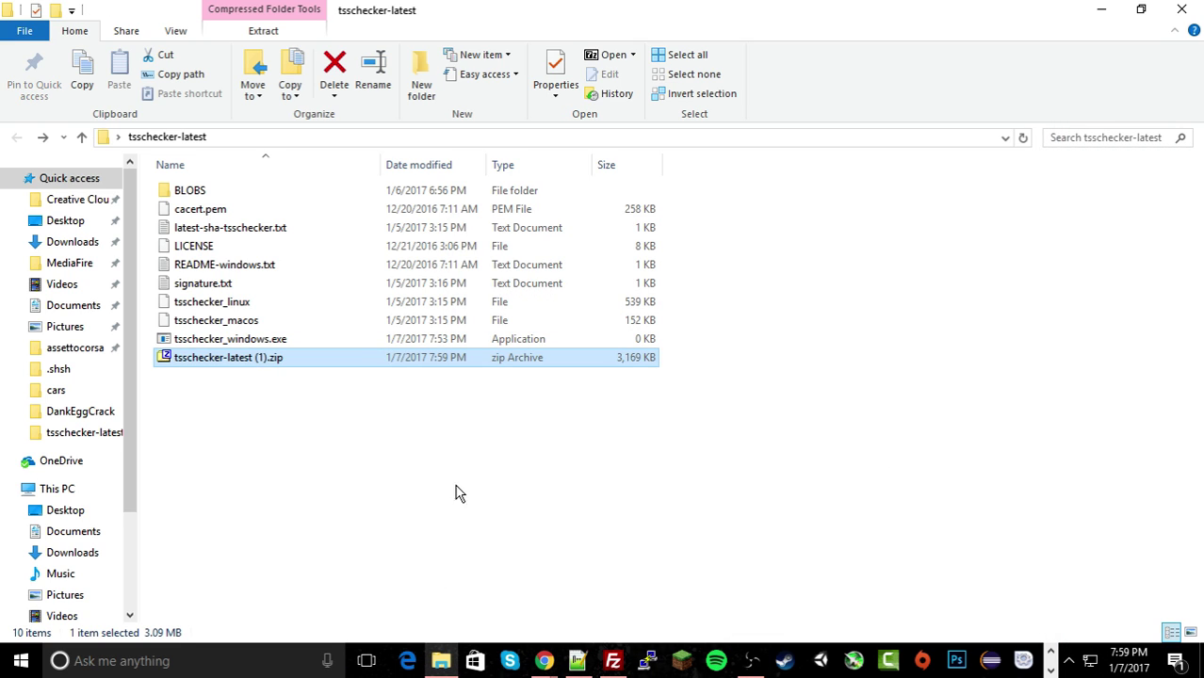
pyautogui.rightClick(429, 360)
pyautogui.moveTo(431, 307)
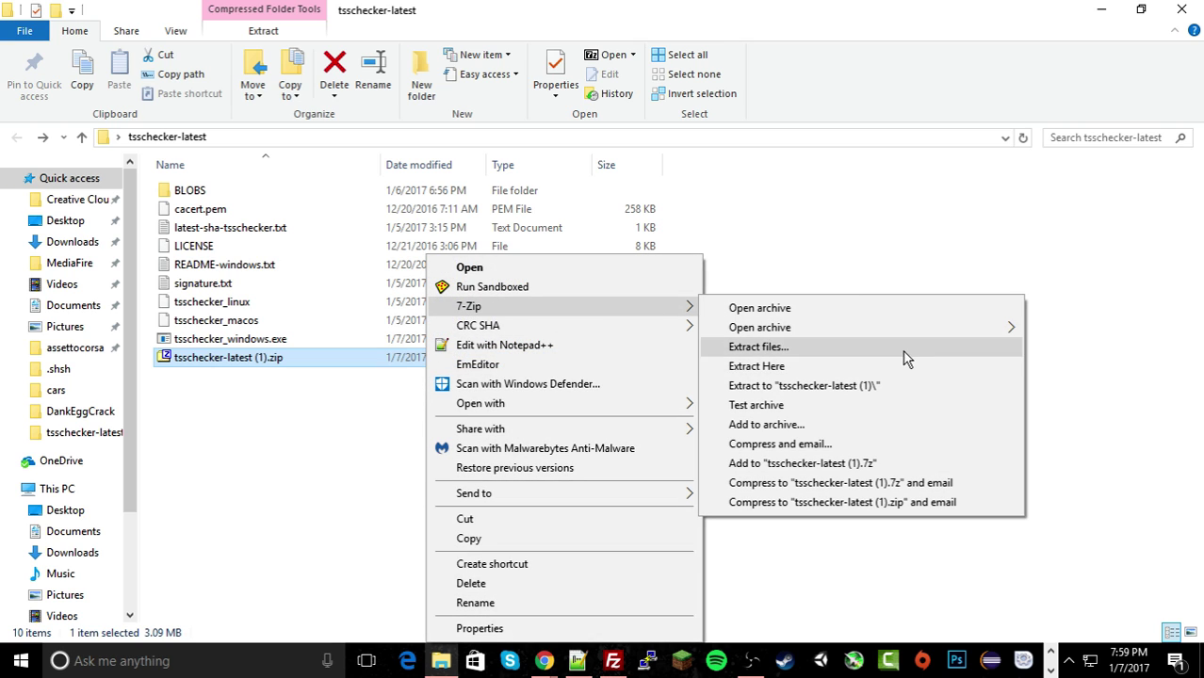
pyautogui.click(881, 386)
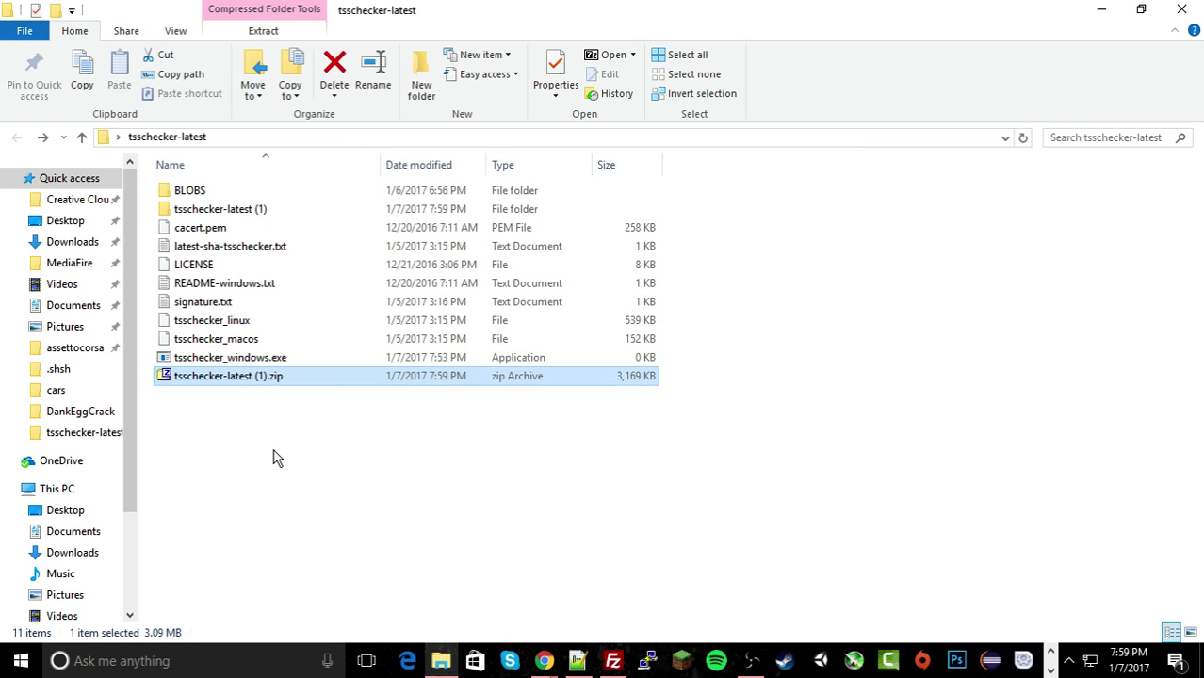
# Step: Open the tsschecker-latest (1) folder and select all 8 extracted files
pyautogui.click(272, 216)
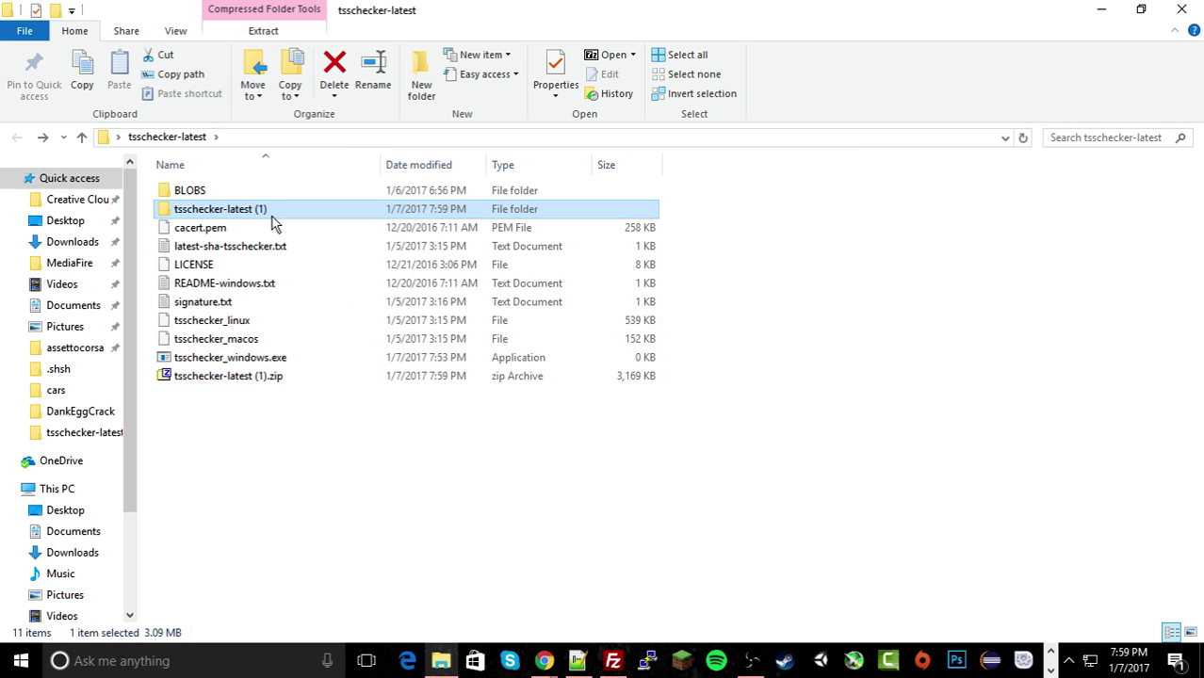
pyautogui.doubleClick(272, 217)
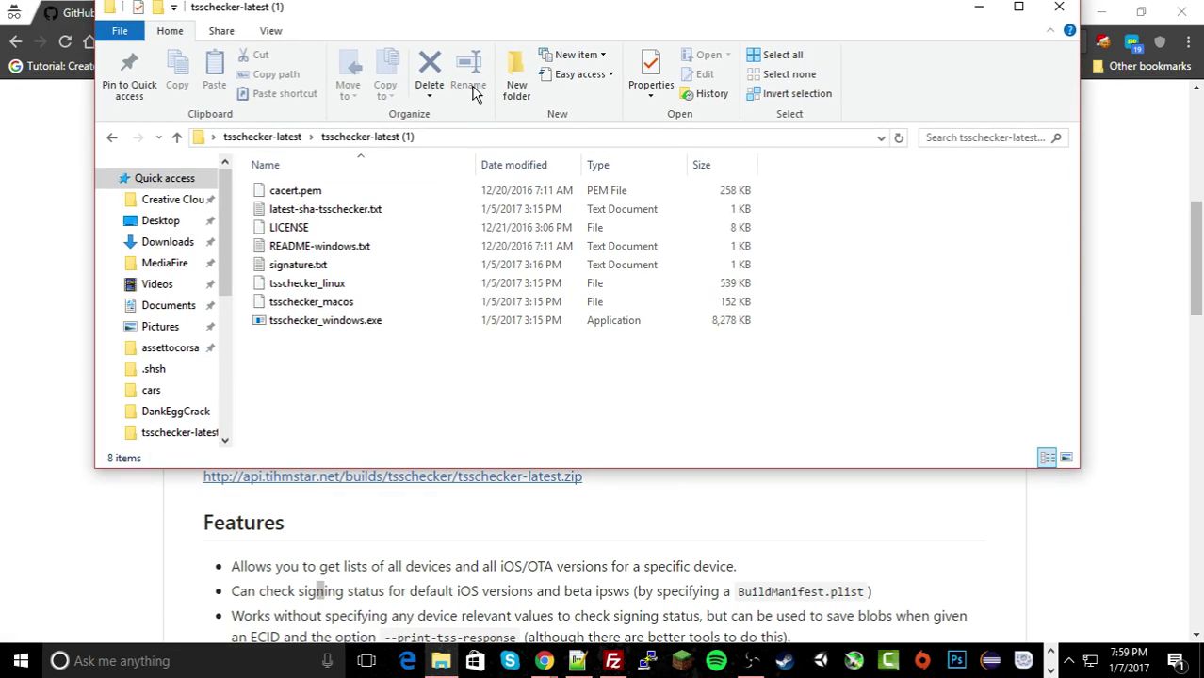
pyautogui.moveTo(488, 23); pyautogui.dragTo(480, 64)
pyautogui.moveTo(343, 431); pyautogui.dragTo(332, 196)
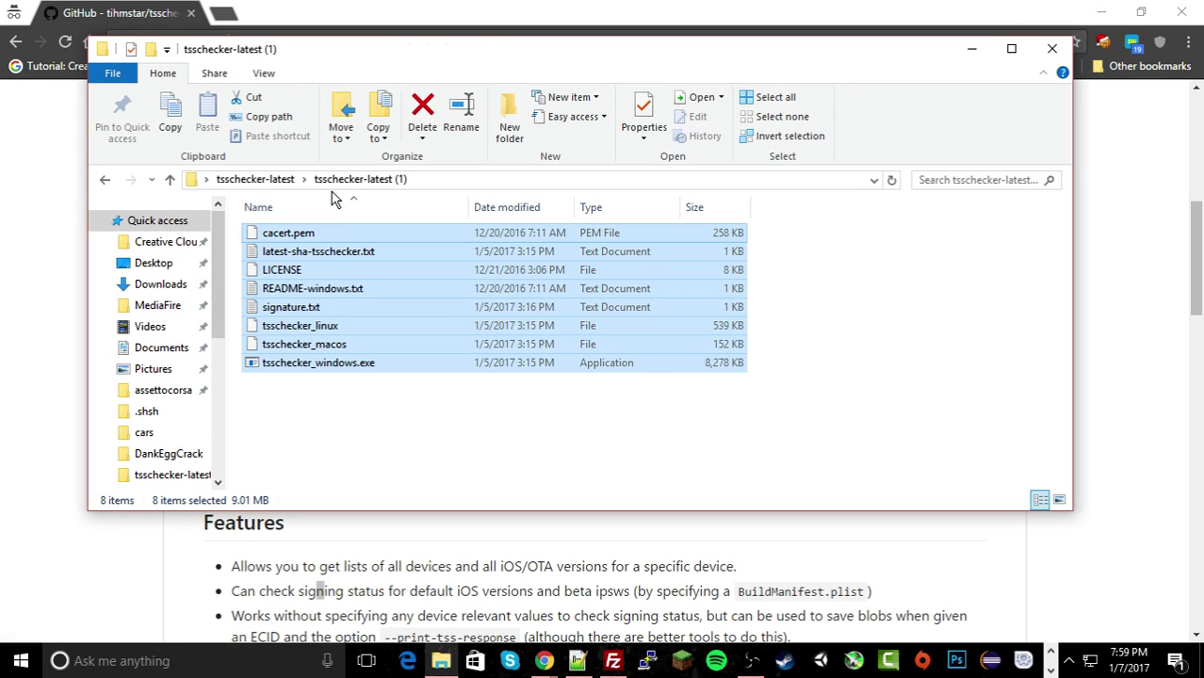
pyautogui.moveTo(365, 451); pyautogui.dragTo(319, 202)
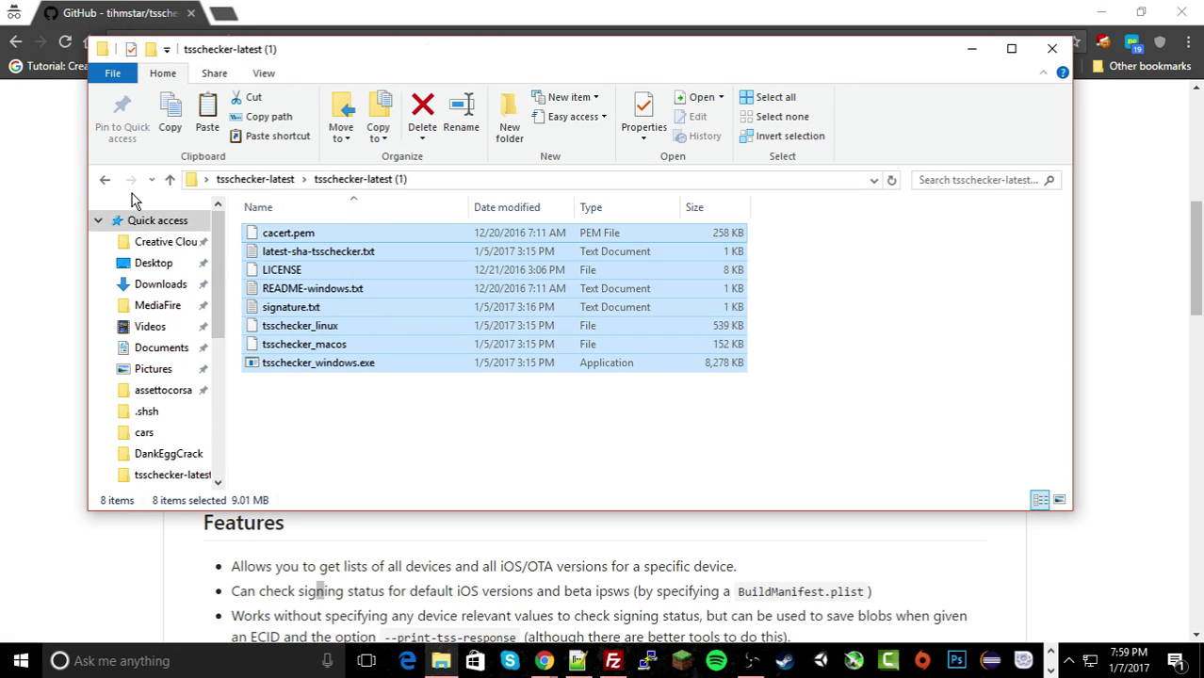
# Step: Delete the zip from tsschecker-latest and paste the new files, replacing the old ones
pyautogui.click(104, 179)
pyautogui.click(317, 473)
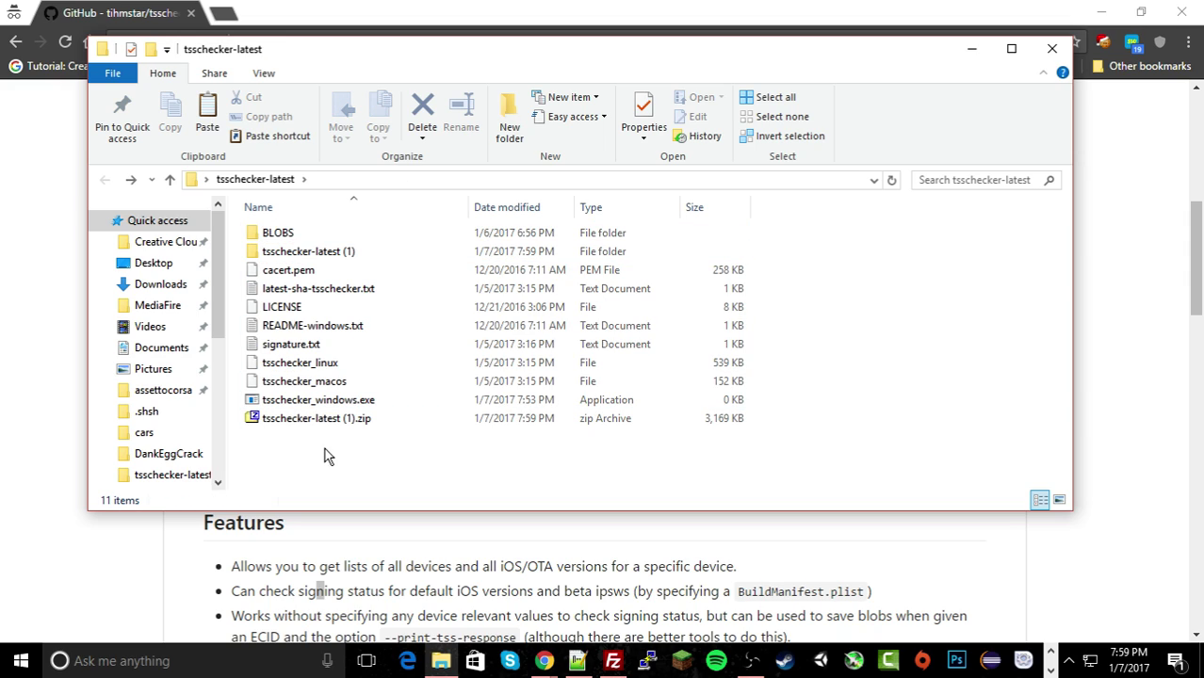
pyautogui.click(319, 422)
pyautogui.press('Delete')
pyautogui.moveTo(319, 423); pyautogui.dragTo(303, 267)
pyautogui.hotkey('ctrl', 'v')
pyautogui.click(607, 188)
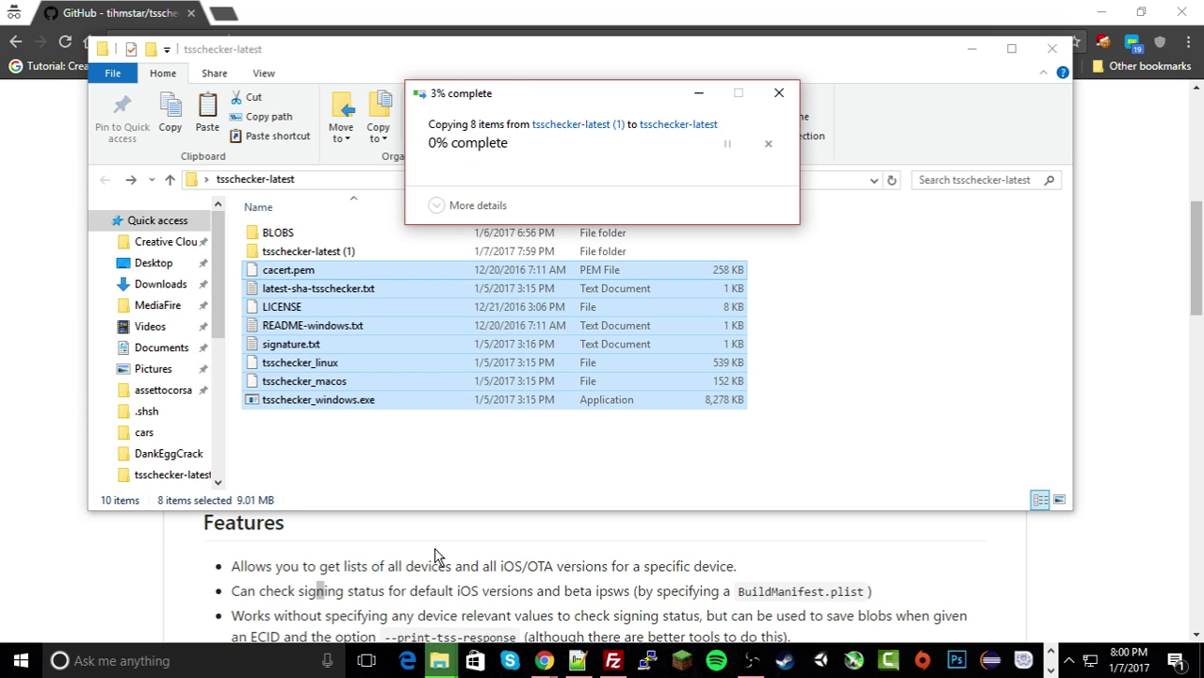
pyautogui.click(391, 466)
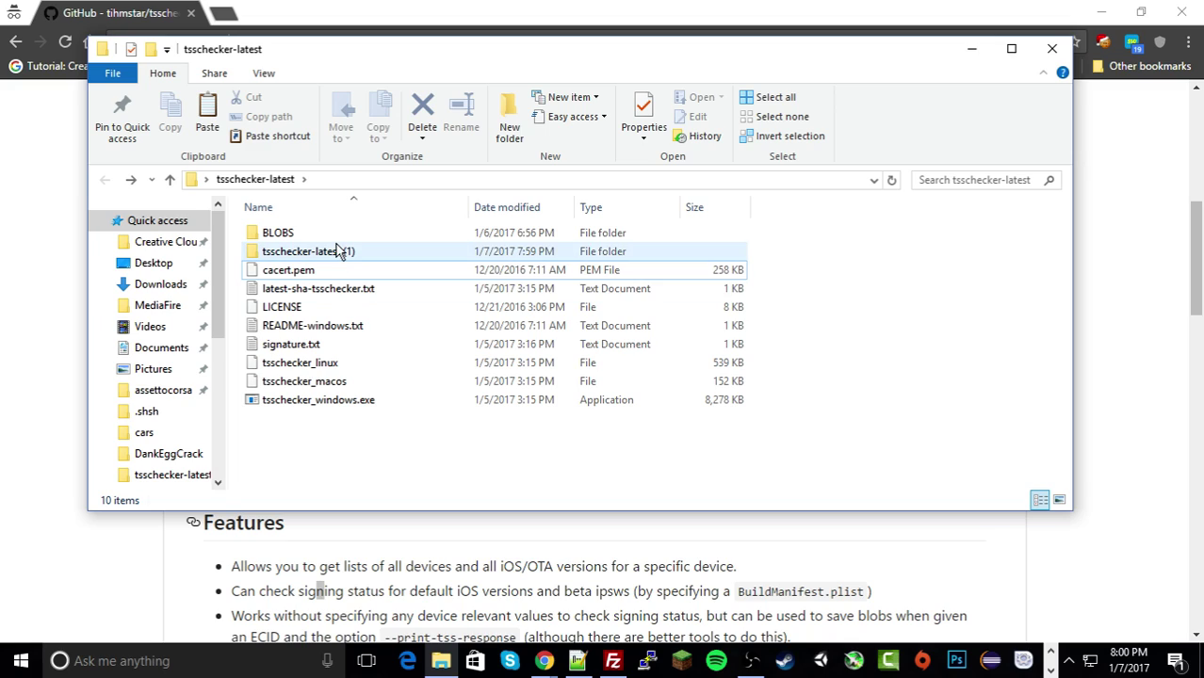
pyautogui.click(338, 250)
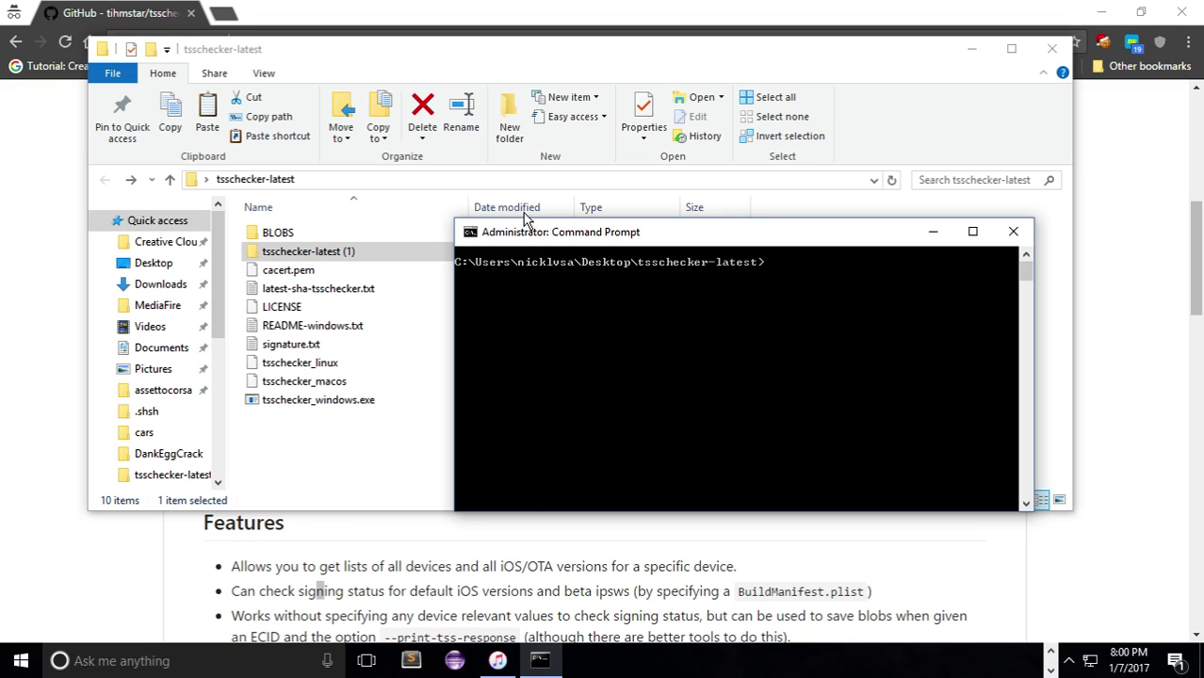
# Step: Run tsschecker_windows.exe for its help text, with the console in front of the maximized tsschecker-latest folder
pyautogui.write('sschecker')
pyautogui.write('_windows.exe')
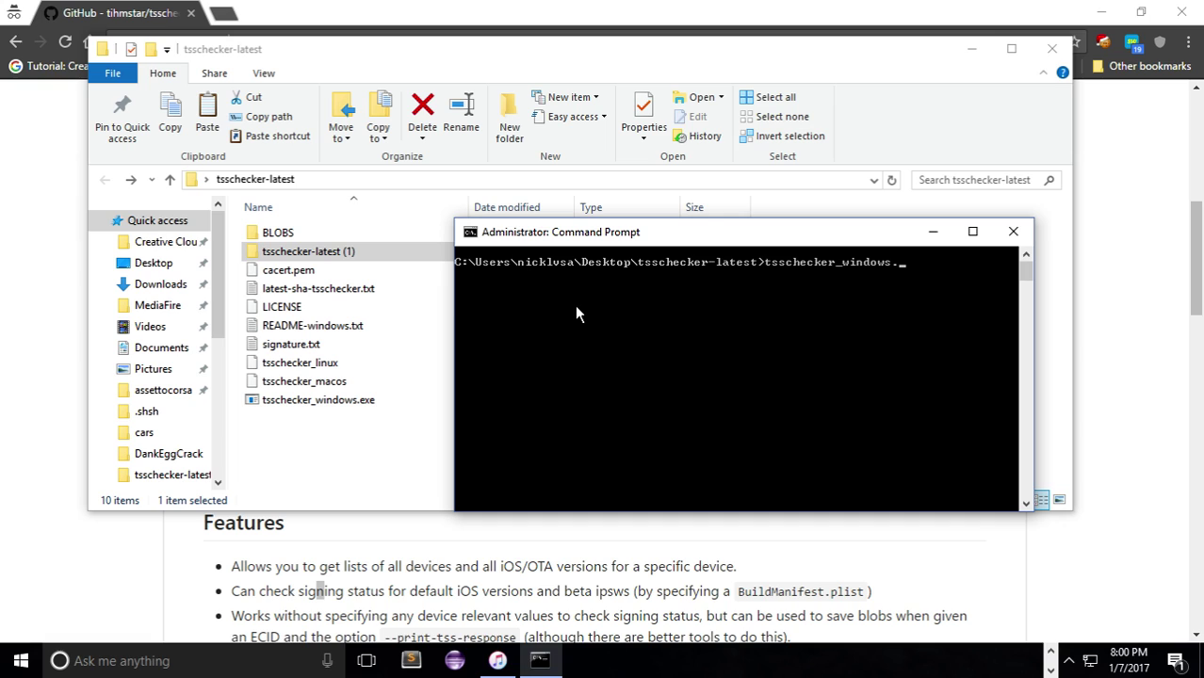
pyautogui.press('Return')
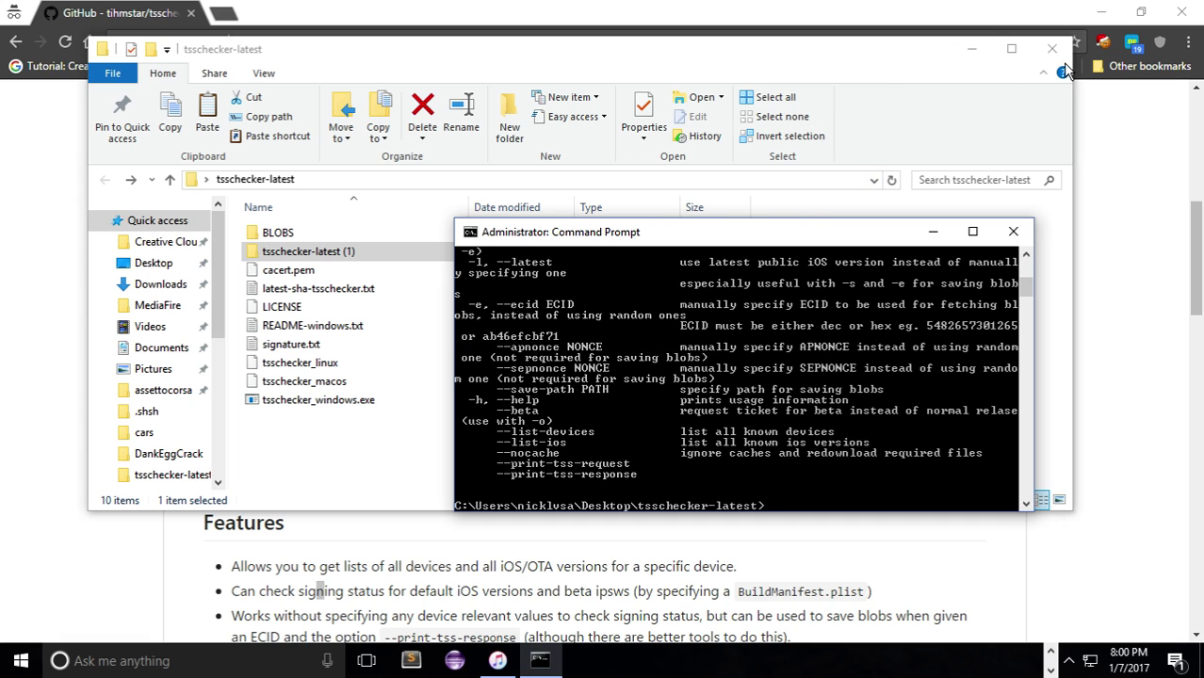
pyautogui.click(1013, 48)
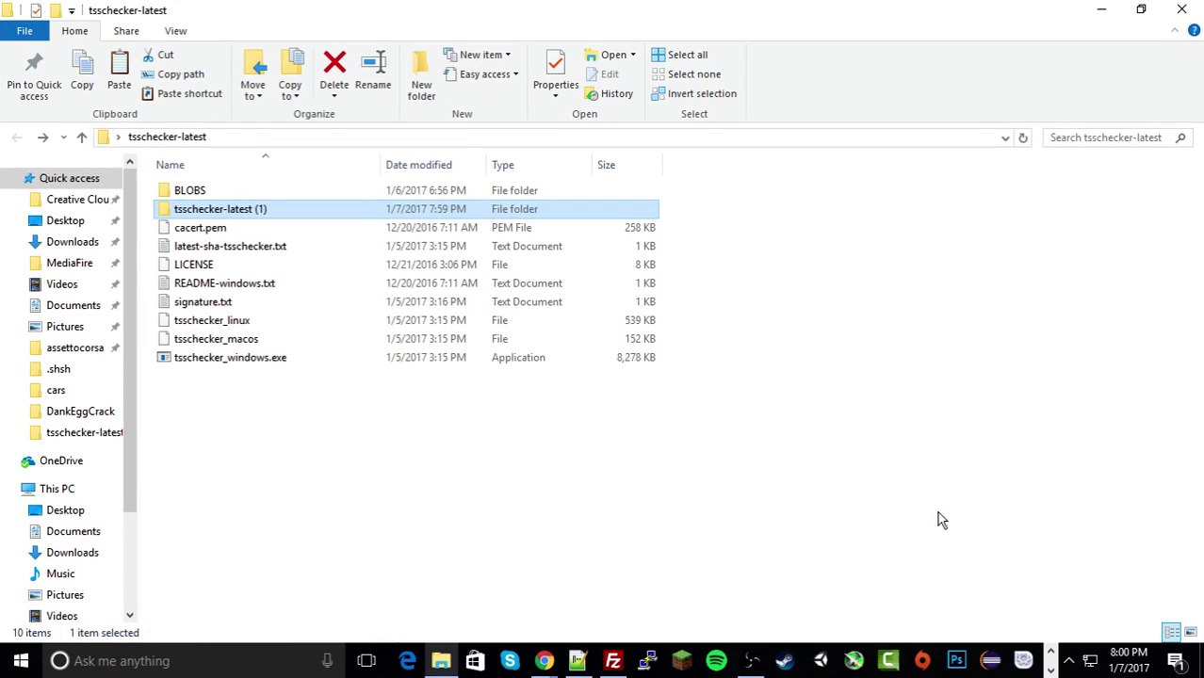
pyautogui.click(665, 661)
pyautogui.click(540, 660)
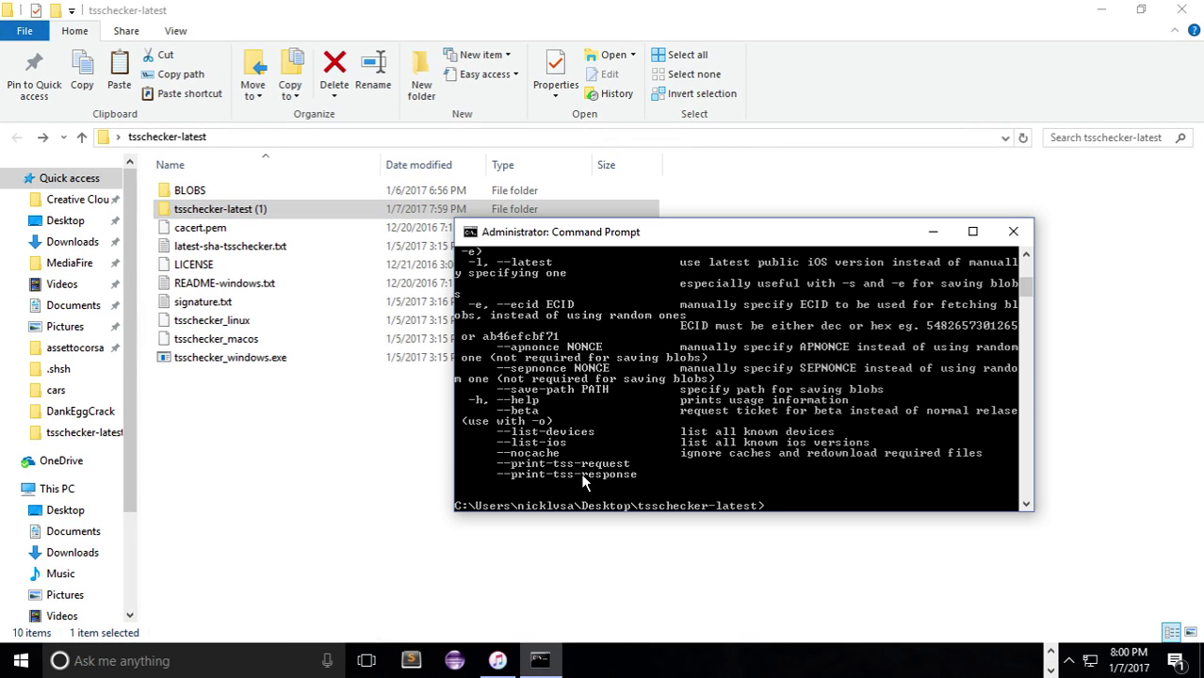
pyautogui.moveTo(551, 237); pyautogui.dragTo(540, 237)
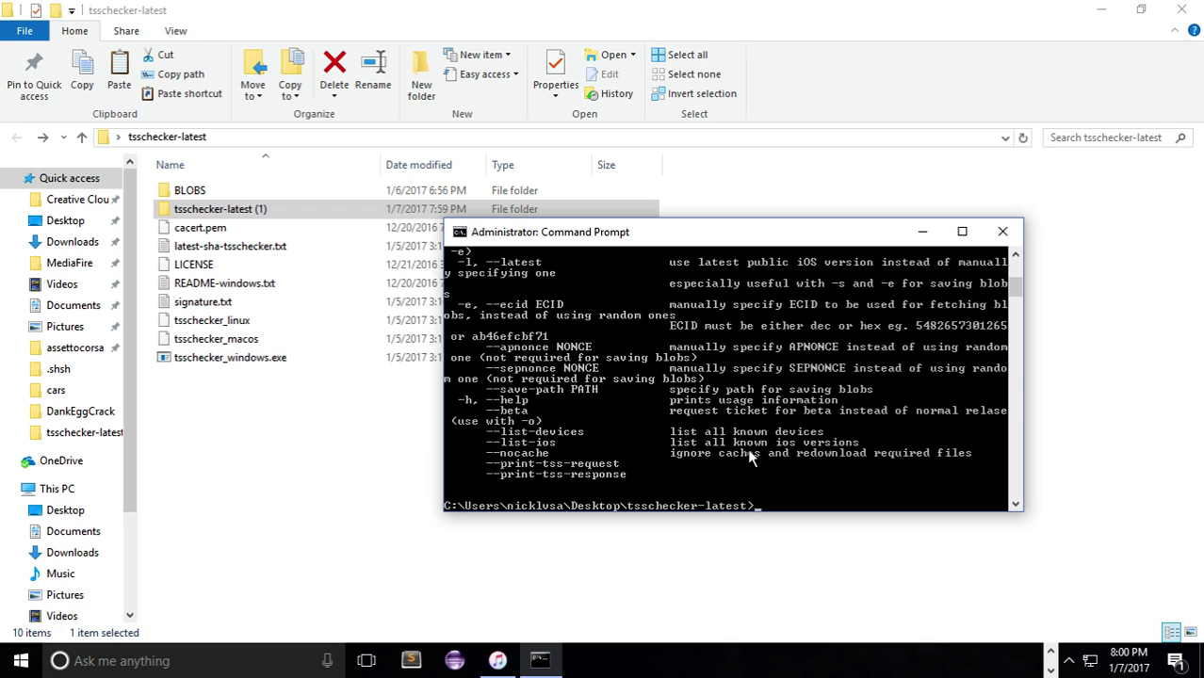
# Step: Run 'tsschecker_windows --list-devices' and scroll through the list of supported devices
pyautogui.write('tsschecker_windows')
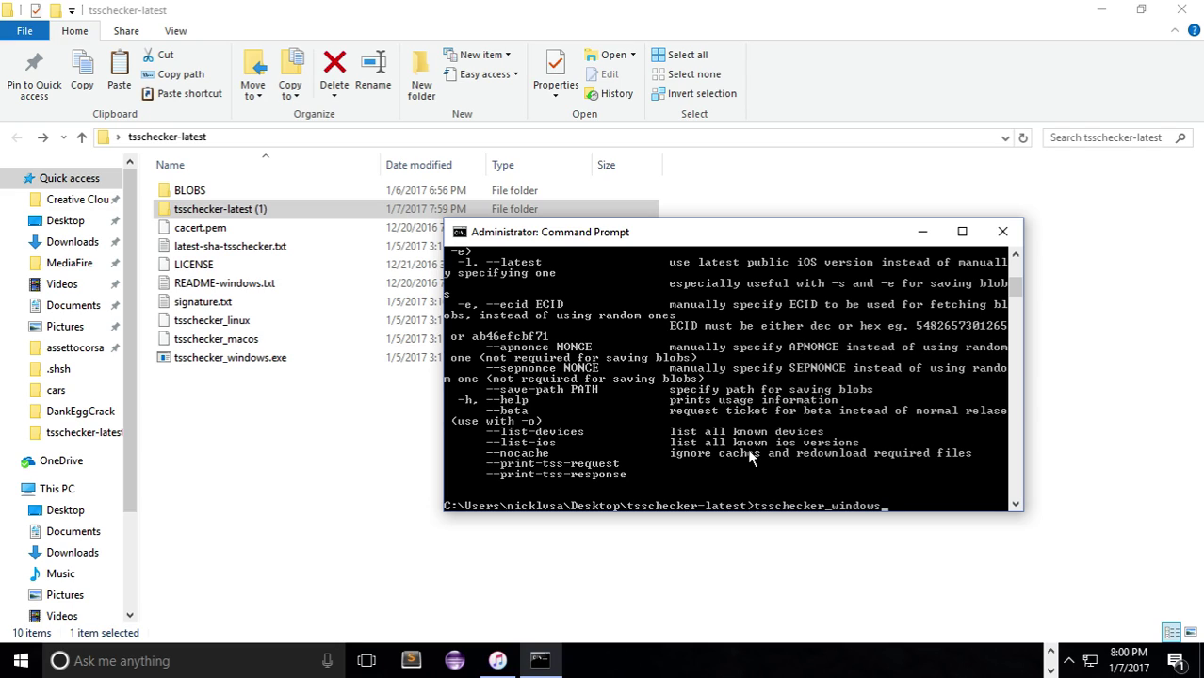
pyautogui.write(' --list-devices')
pyautogui.press('Return')
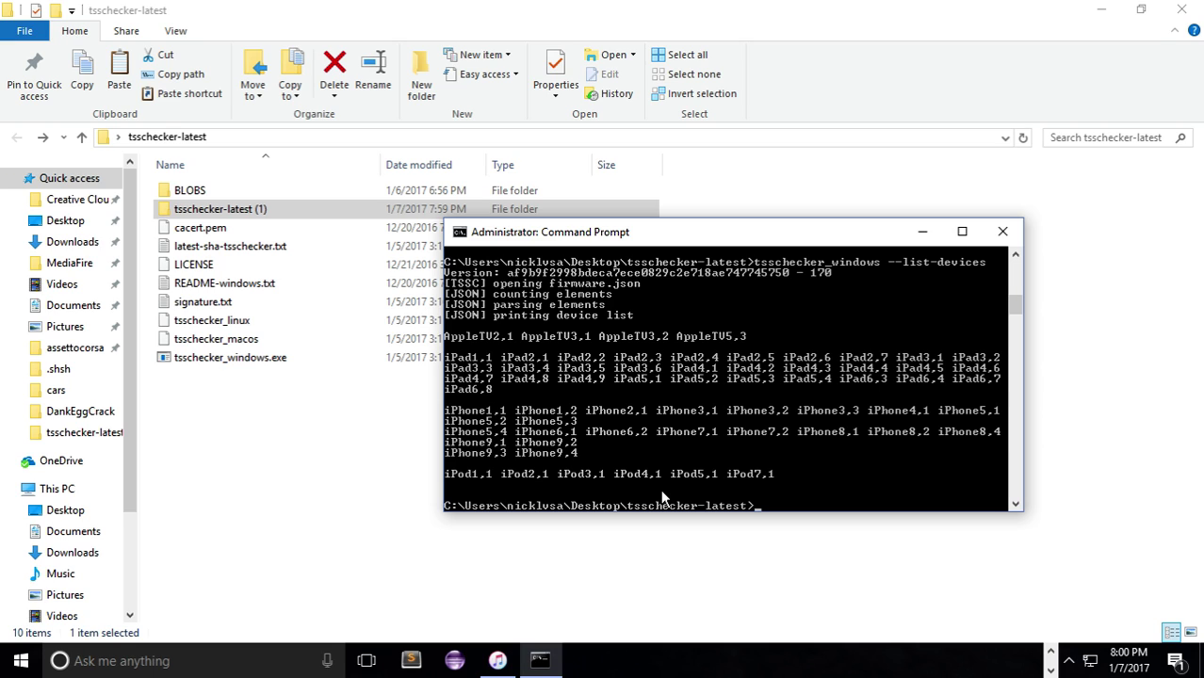
pyautogui.scroll(-2, 694, 421)
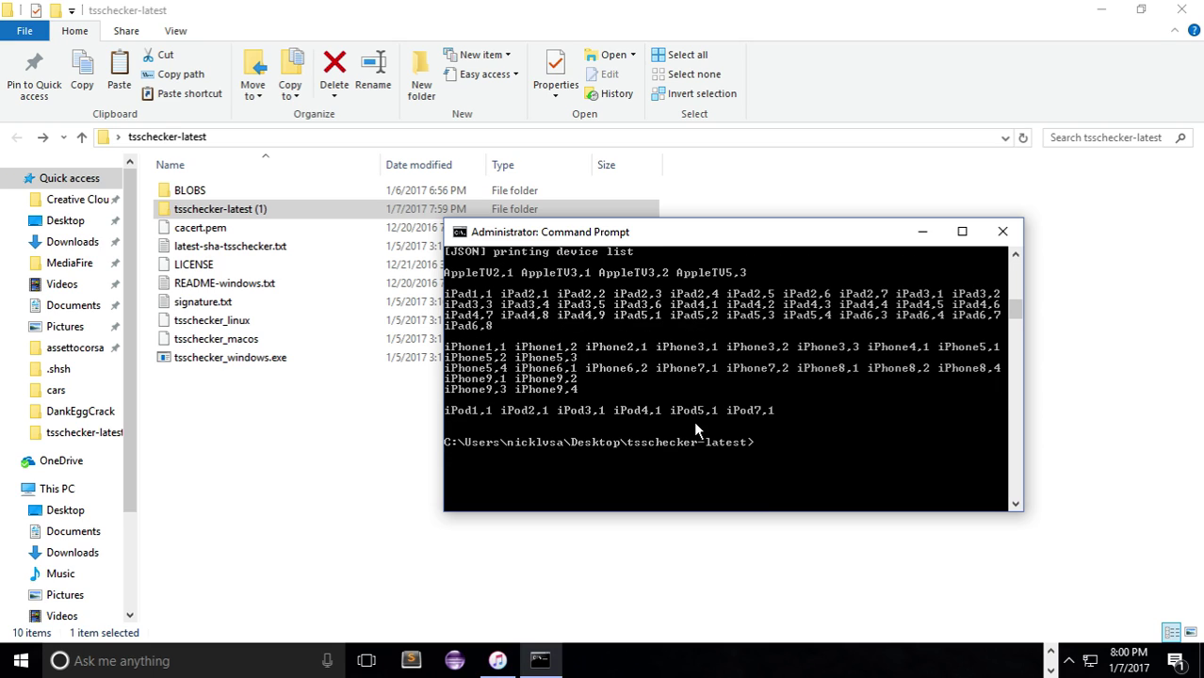
pyautogui.scroll(1, 695, 423)
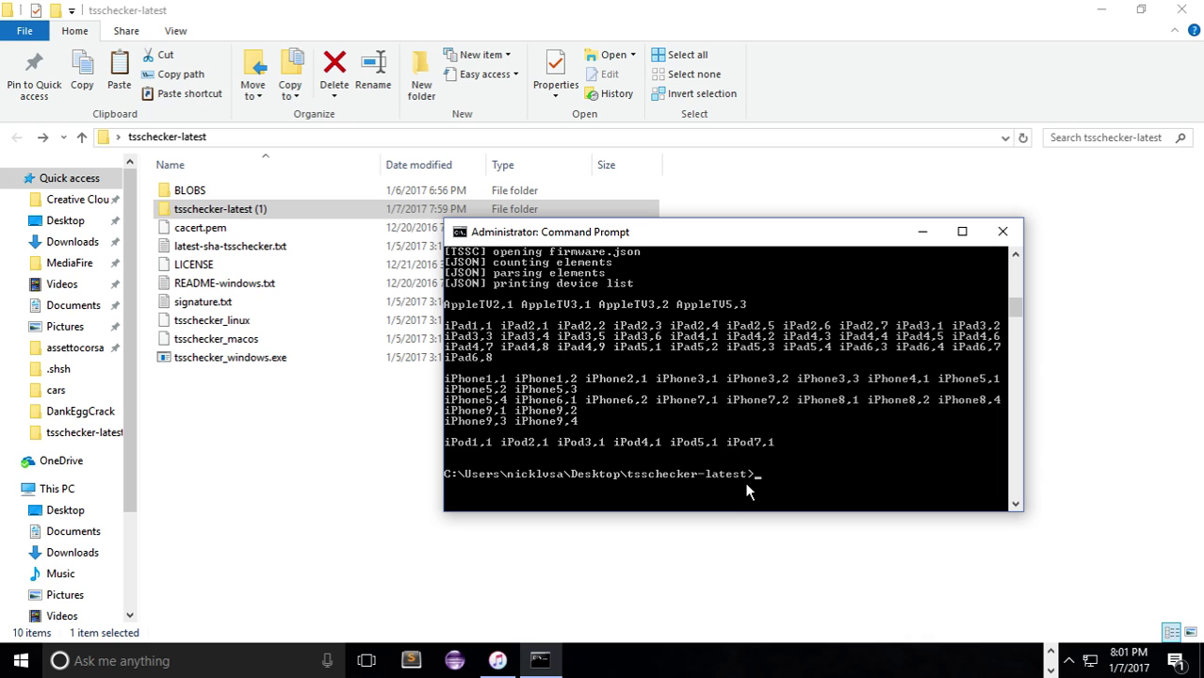
pyautogui.moveTo(504, 664)
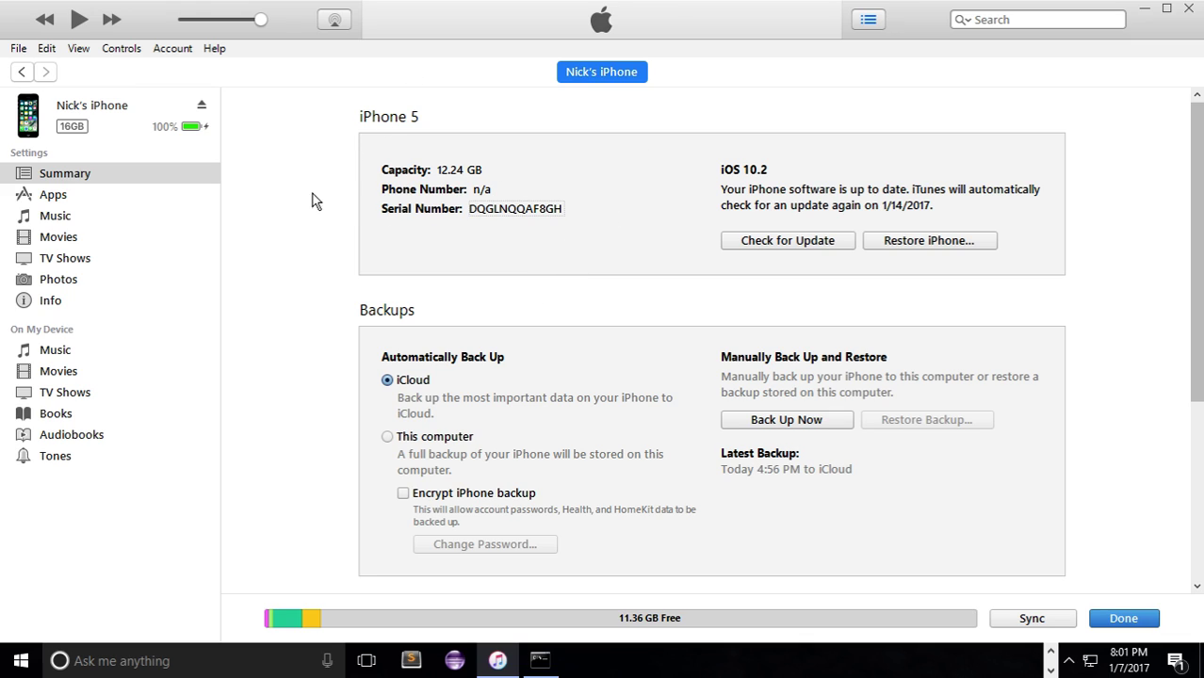
# Step: Cycle the iTunes Summary info line to confirm Model Identifier iPhone5,2, then minimize iTunes
pyautogui.click(519, 212)
pyautogui.click(521, 213)
pyautogui.click(431, 209)
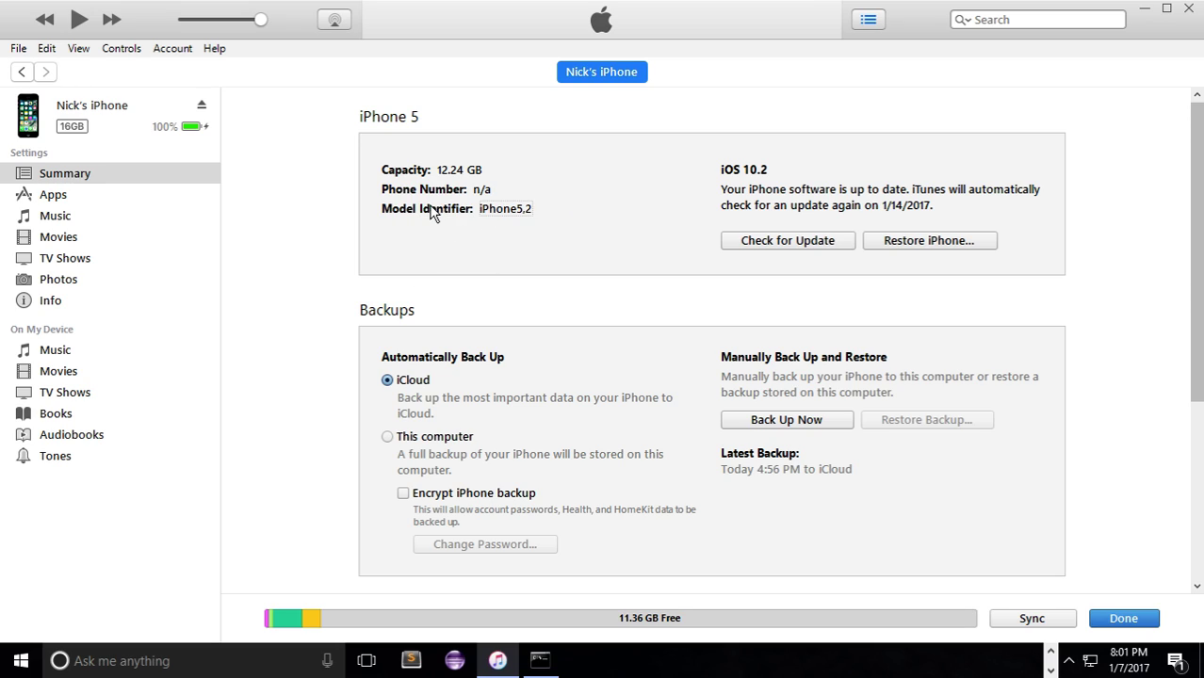
pyautogui.click(506, 211)
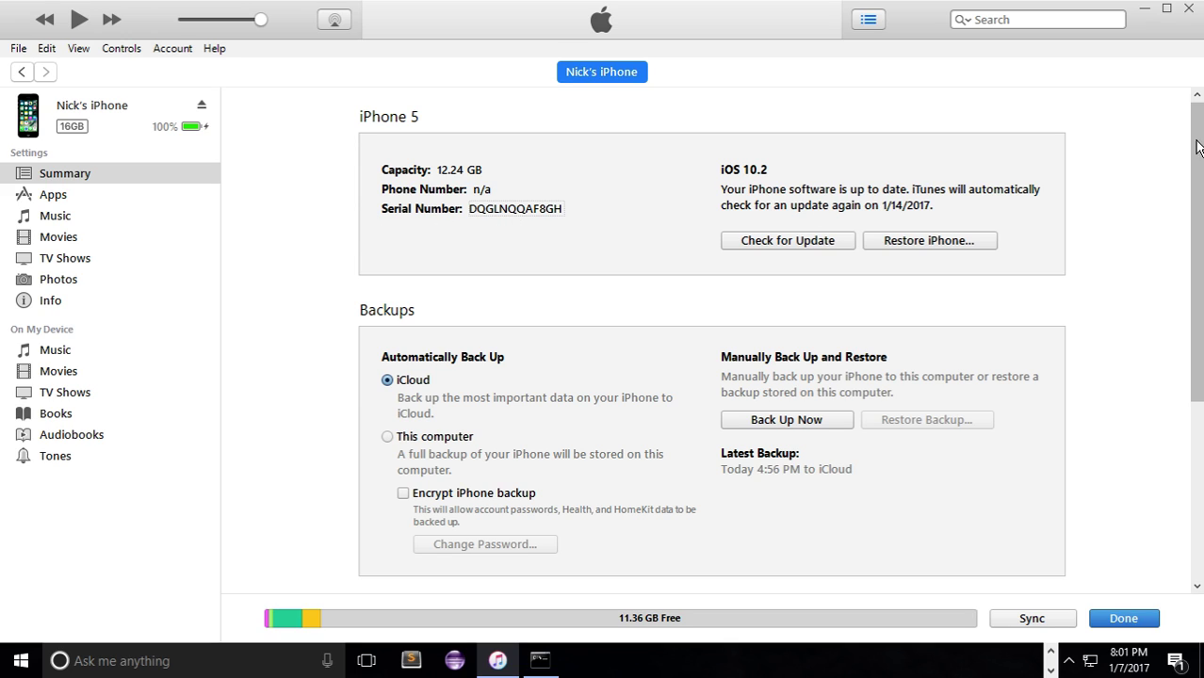
pyautogui.click(1143, 9)
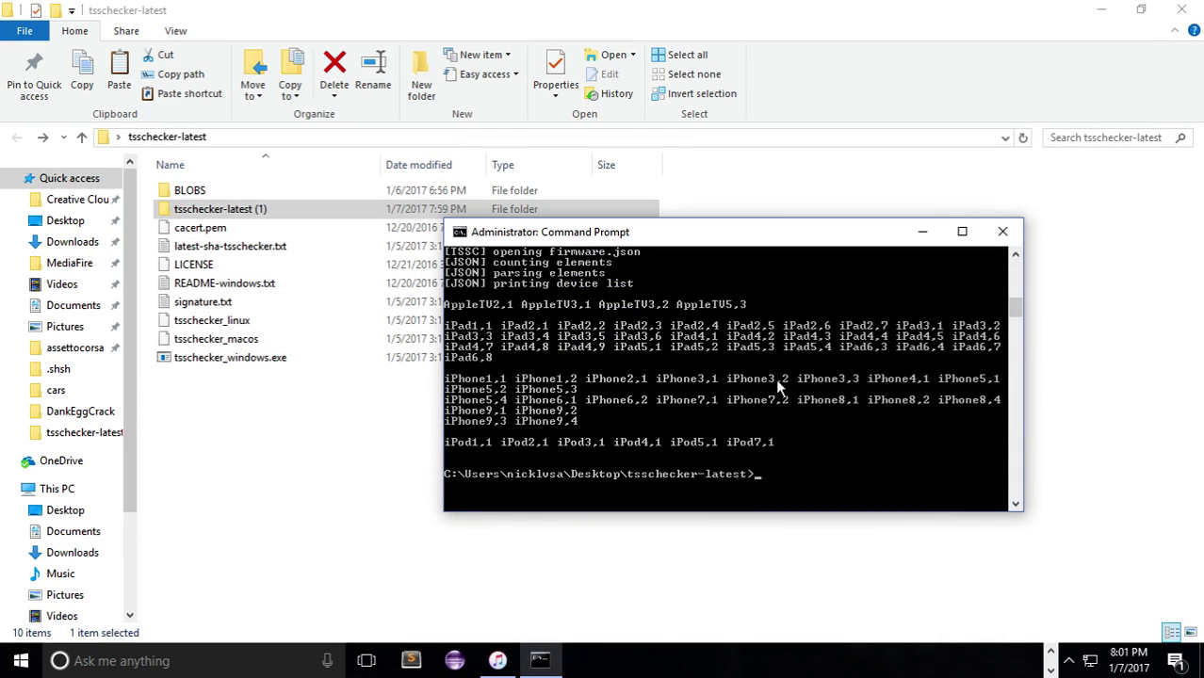
# Step: Enter 'tsschecker_windows.exe -s -l -d iPhone5,2 -e' at the prompt without running it
pyautogui.write('tsschecker_windows.exe')
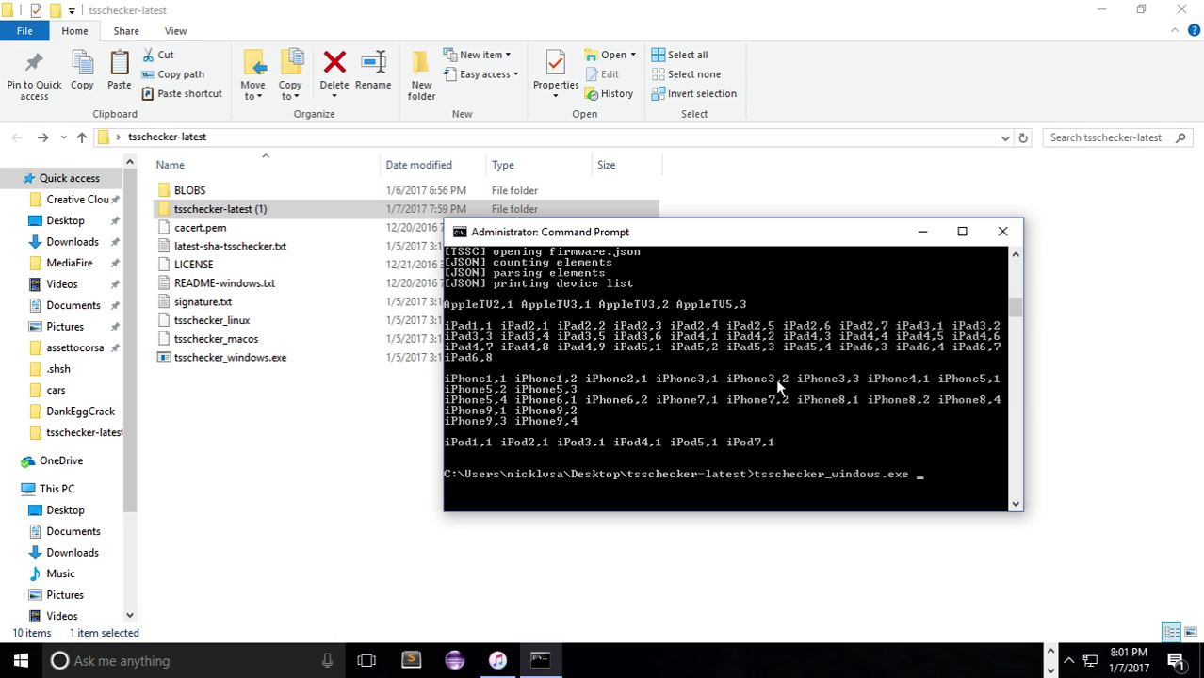
pyautogui.write('-s -l -d')
pyautogui.write('iPhone5,2 -e')
# Step: Show the iPhone's ECID in the iTunes Summary and copy it
pyautogui.click(497, 660)
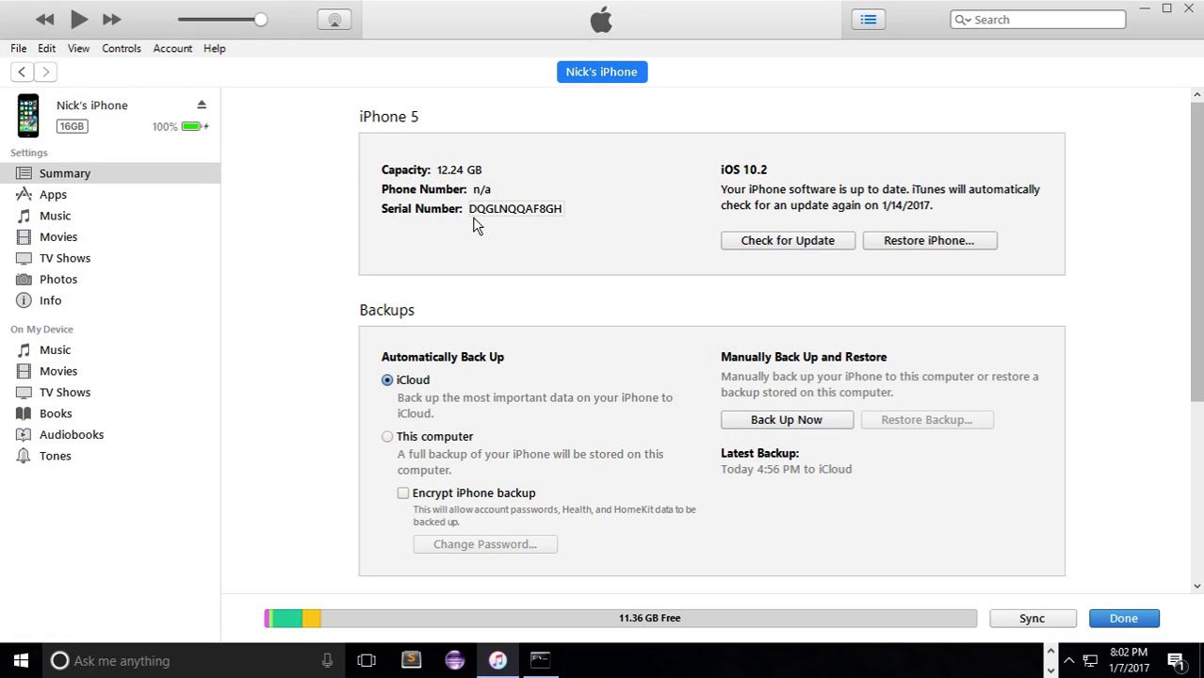
pyautogui.click(552, 213)
pyautogui.click(544, 216)
pyautogui.rightClick(462, 211)
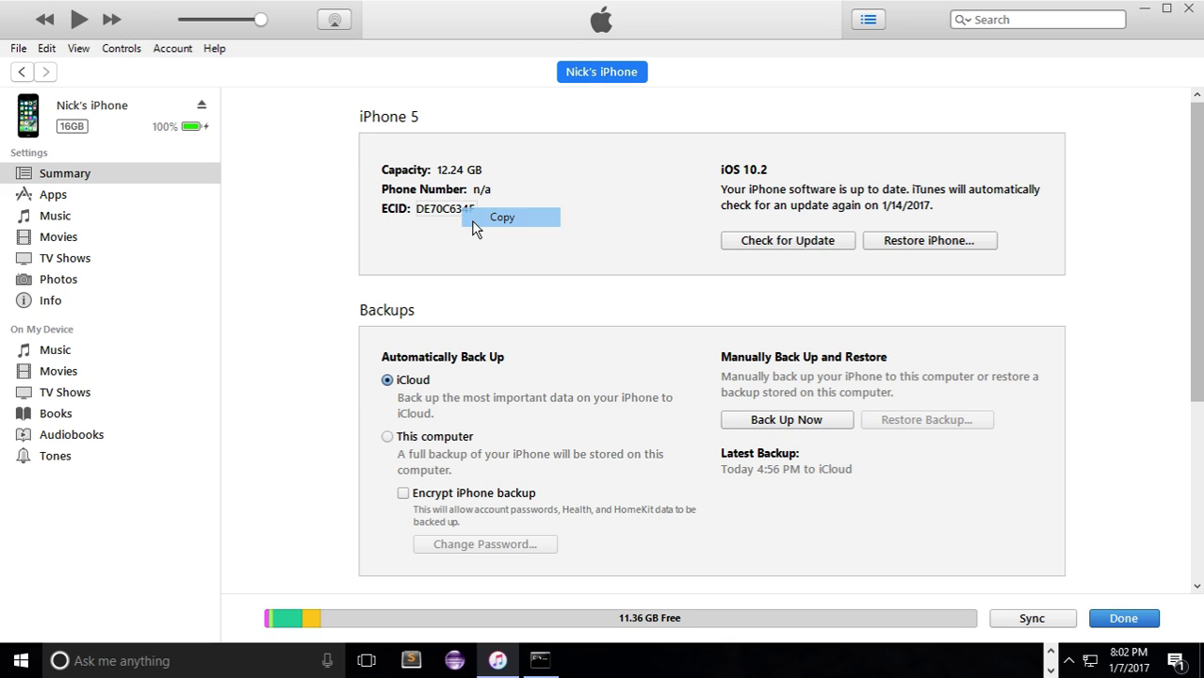
pyautogui.click(500, 217)
# Step: Paste the ECID after -e in the tsschecker command, then show the tsschecker-latest folder
pyautogui.click(540, 660)
pyautogui.rightClick(667, 485)
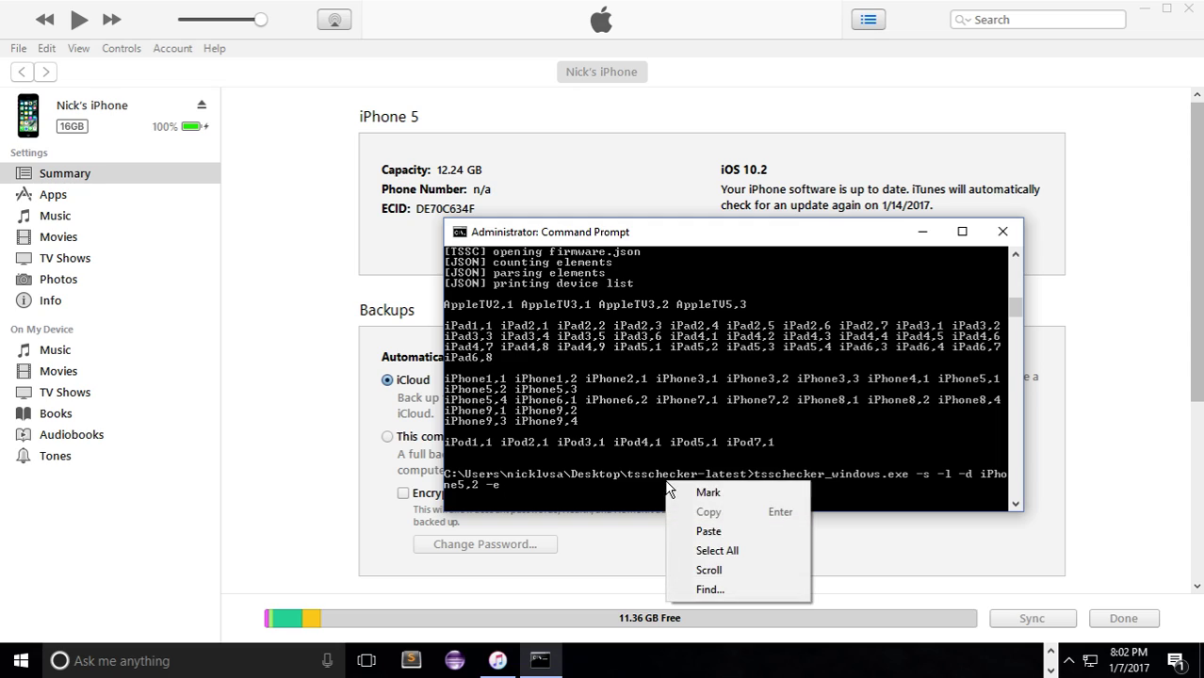
pyautogui.click(679, 530)
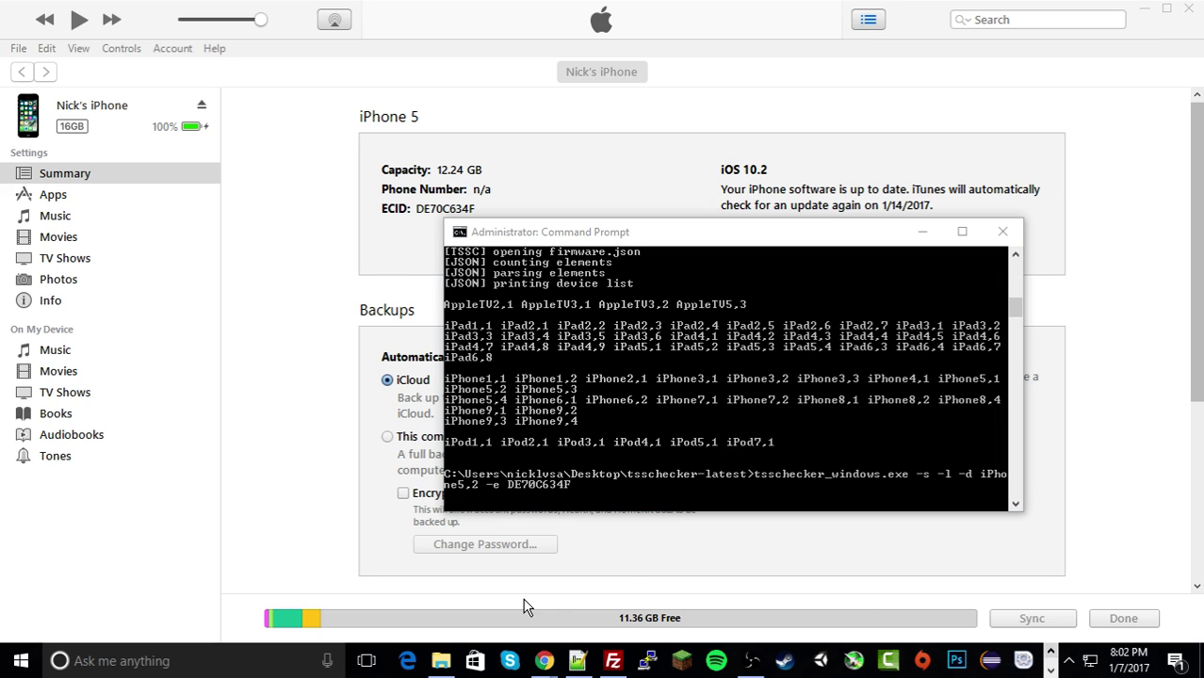
pyautogui.click(440, 660)
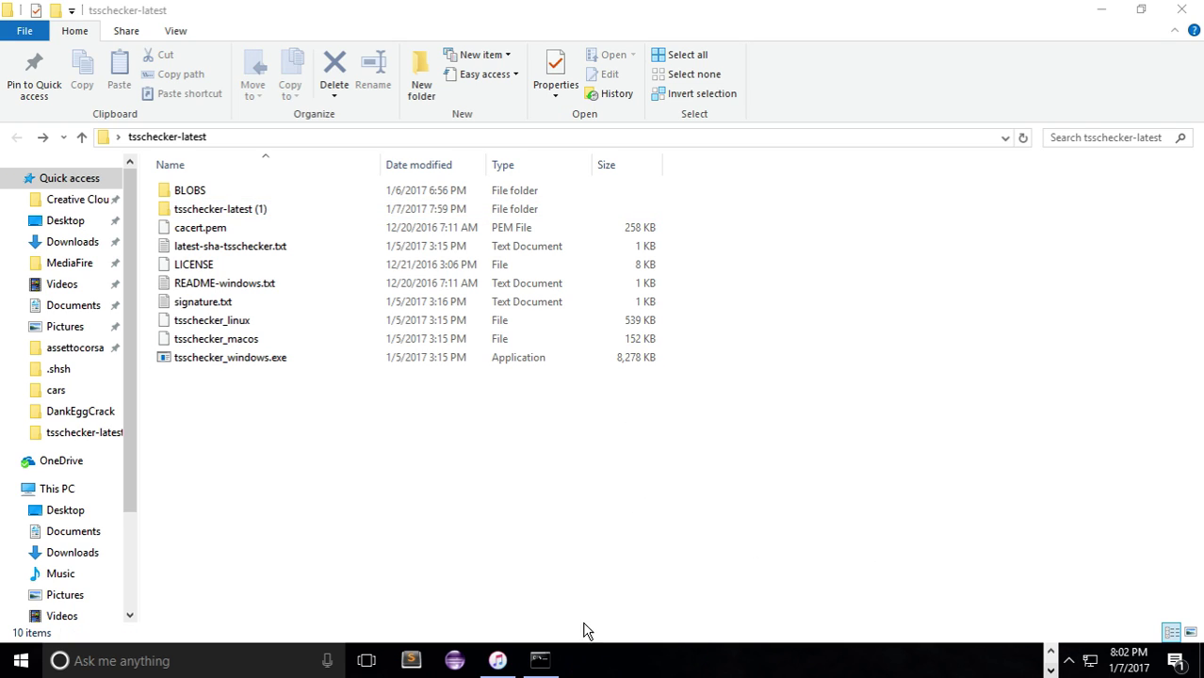
# Step: Run the tsschecker command to save the iPhone5,2 iOS 10.2 .shsh2 blob
pyautogui.click(540, 661)
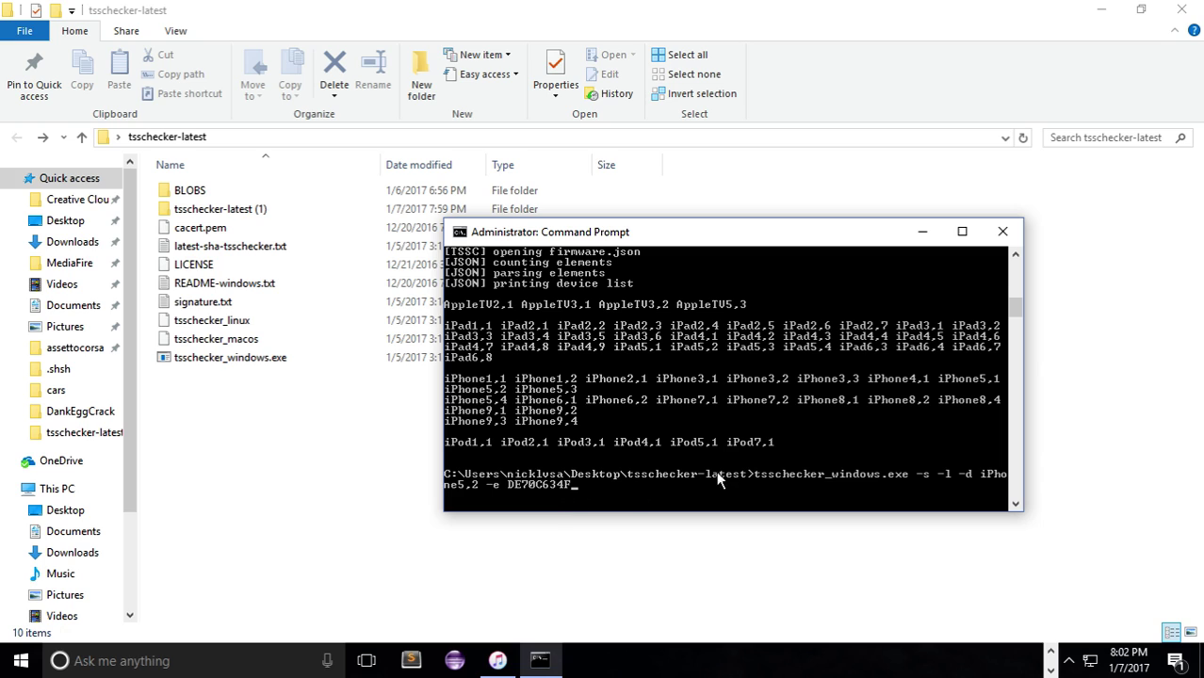
pyautogui.press('Return')
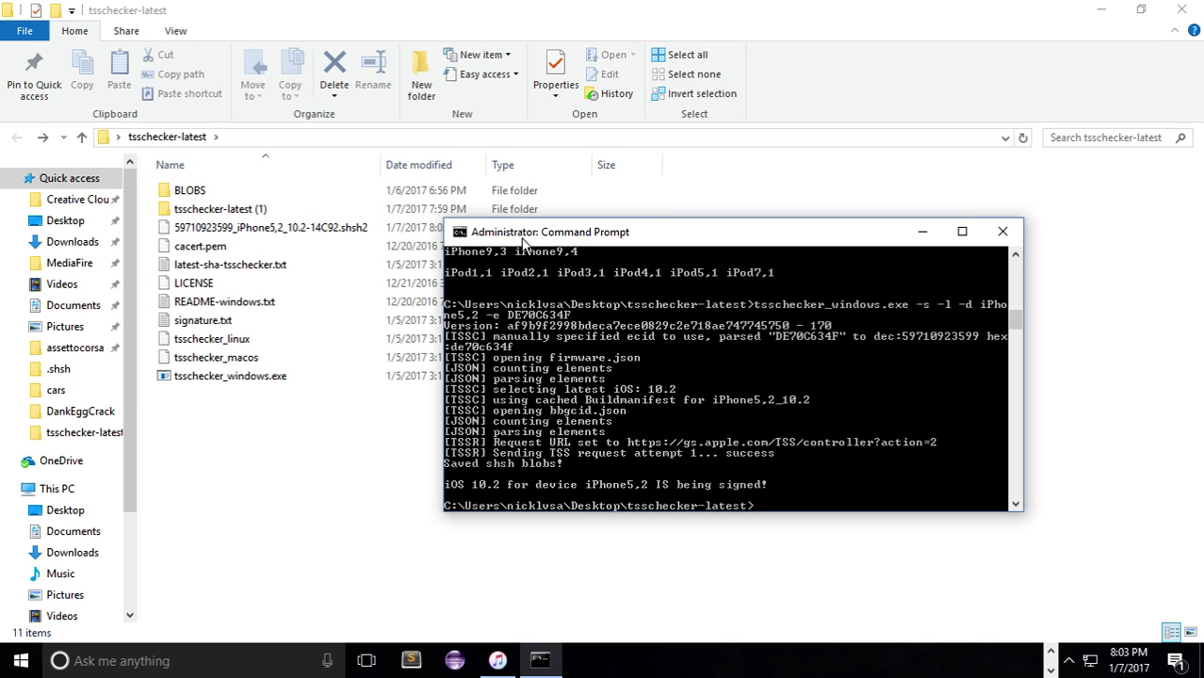
pyautogui.moveTo(523, 243); pyautogui.dragTo(538, 278)
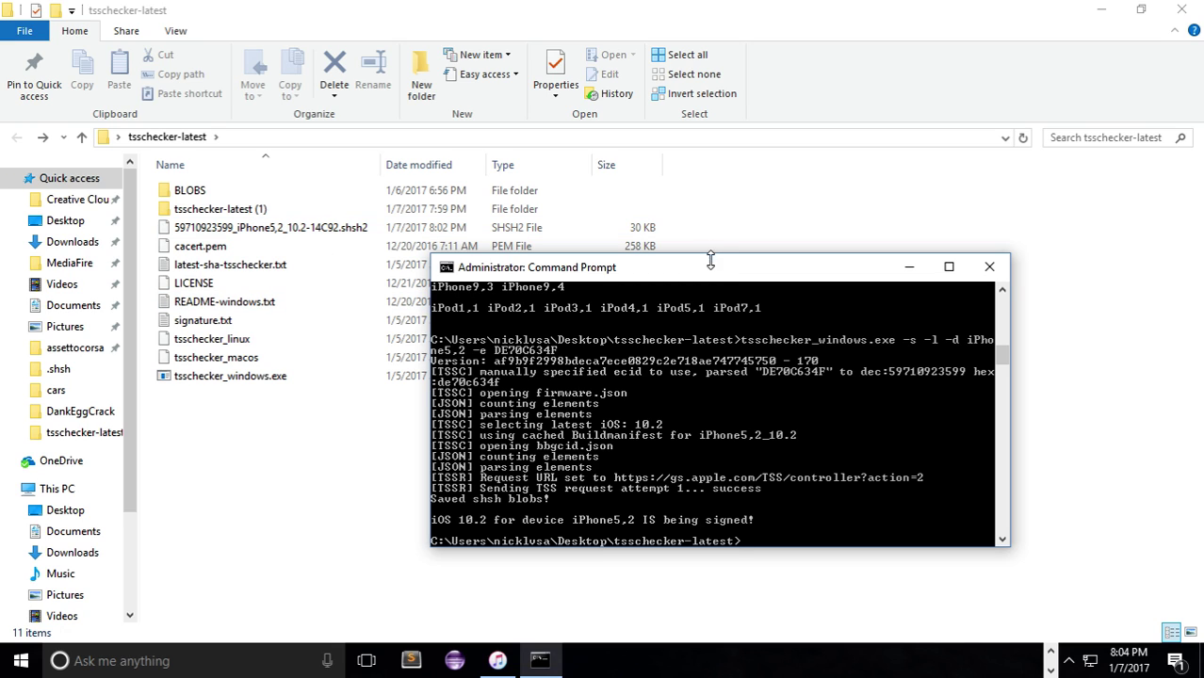
pyautogui.moveTo(711, 271); pyautogui.dragTo(586, 232)
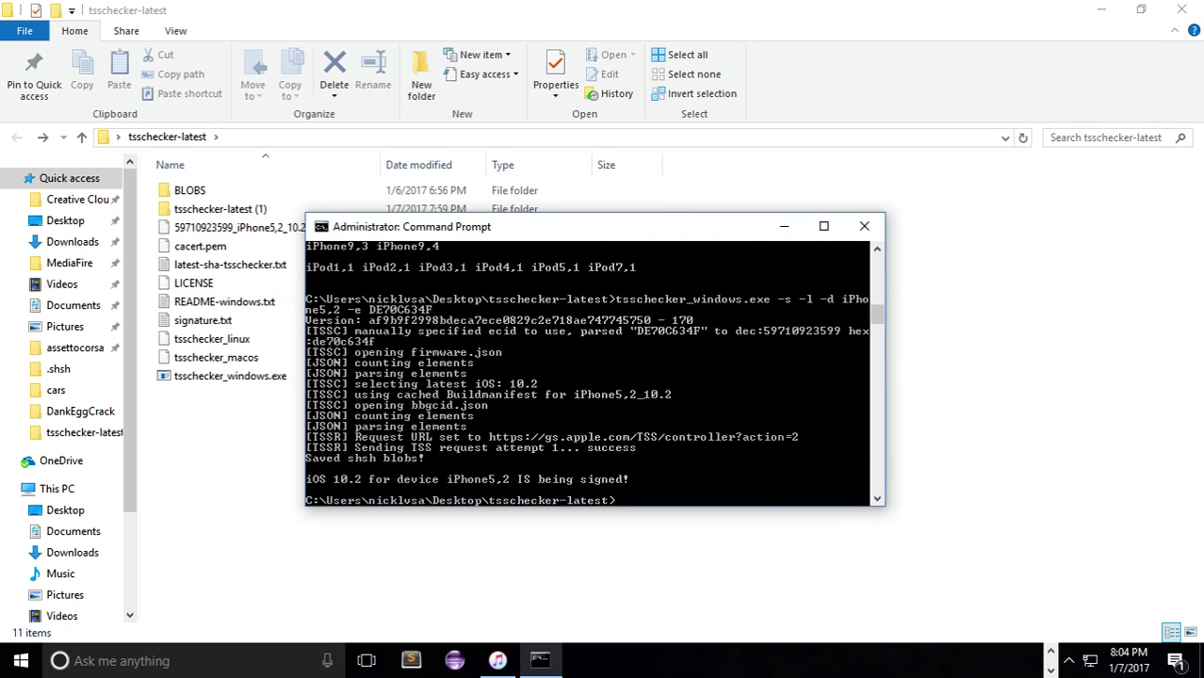